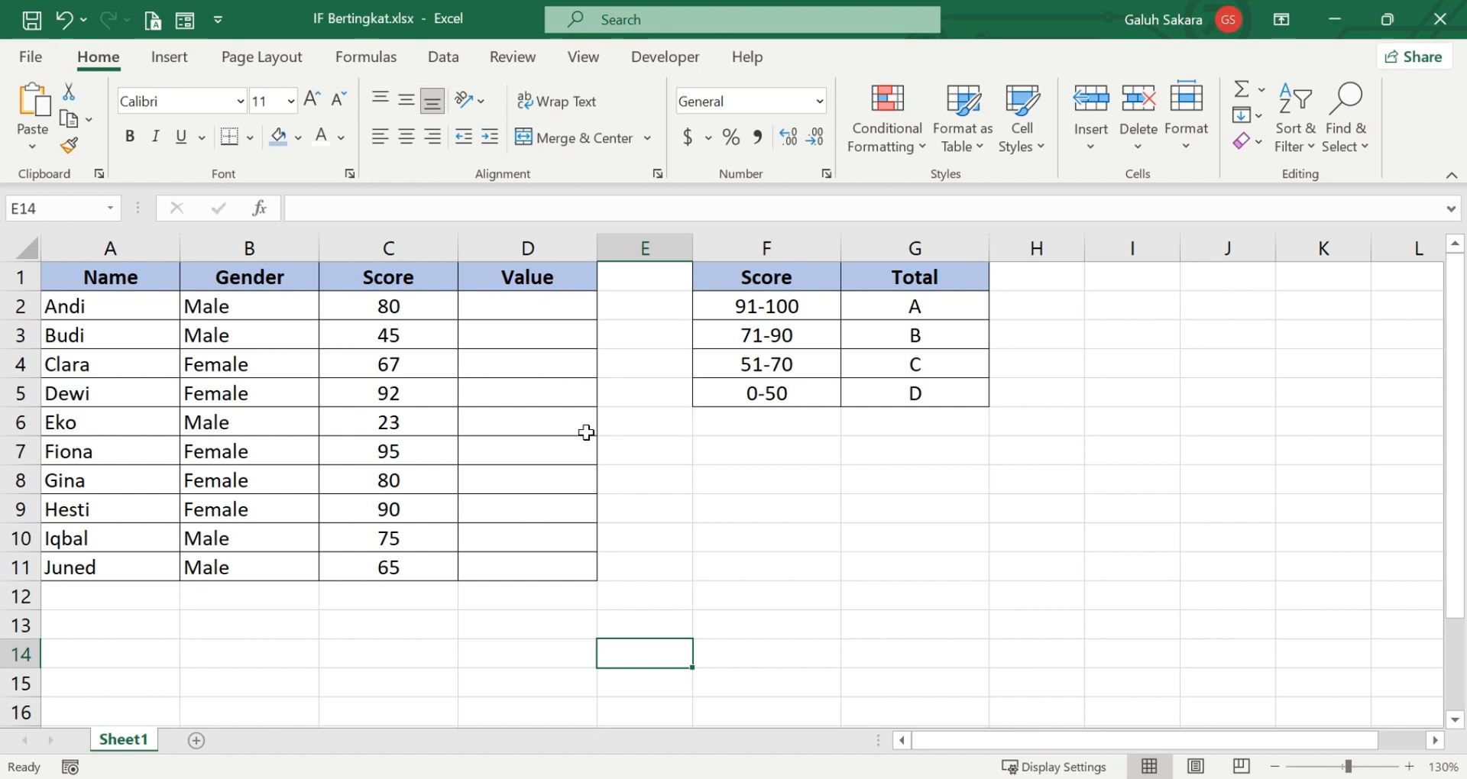
# Examine the student table's Name, Gender, Score and Value columns and the score ranges with their letter grades in F1:G5.
pyautogui.click(119, 277)
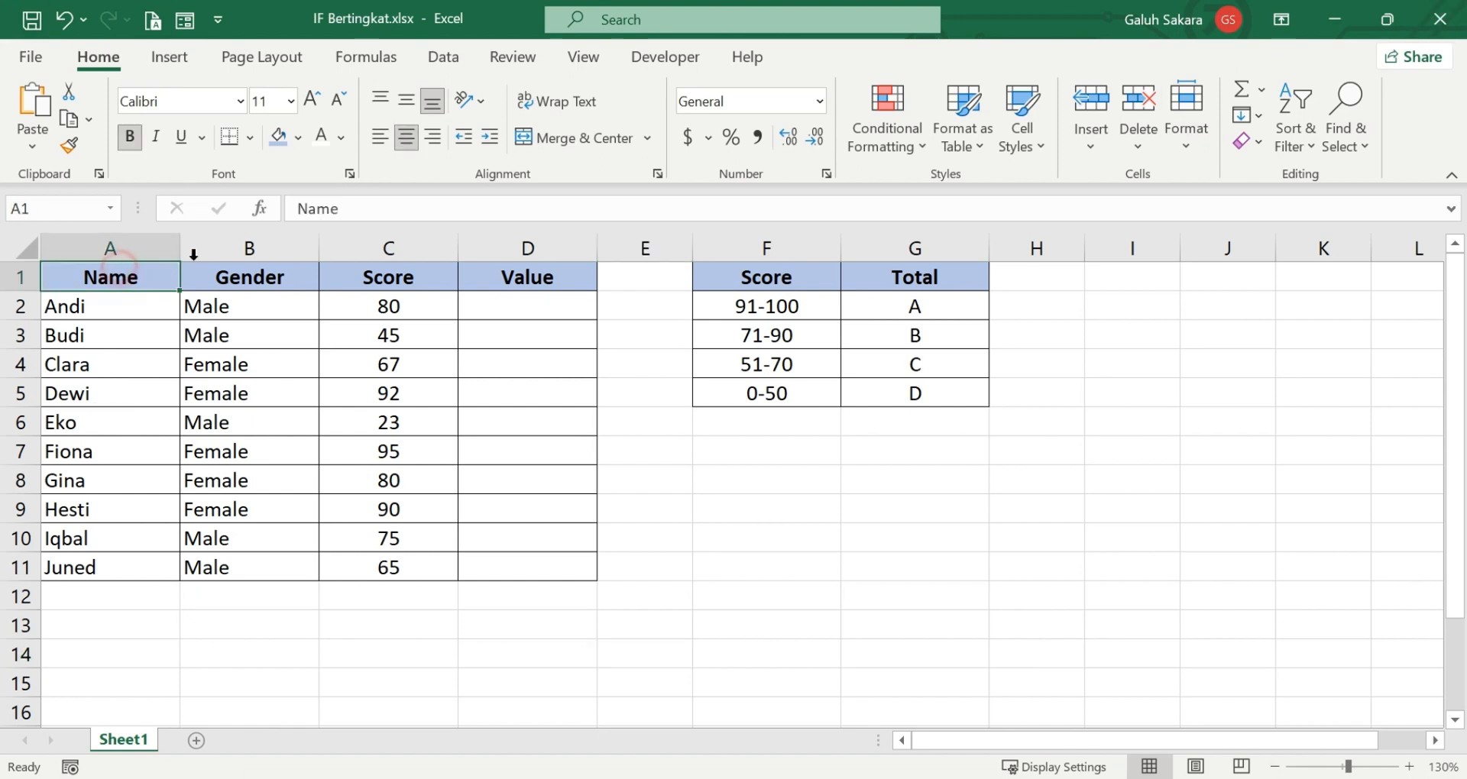
pyautogui.click(262, 285)
pyautogui.click(430, 299)
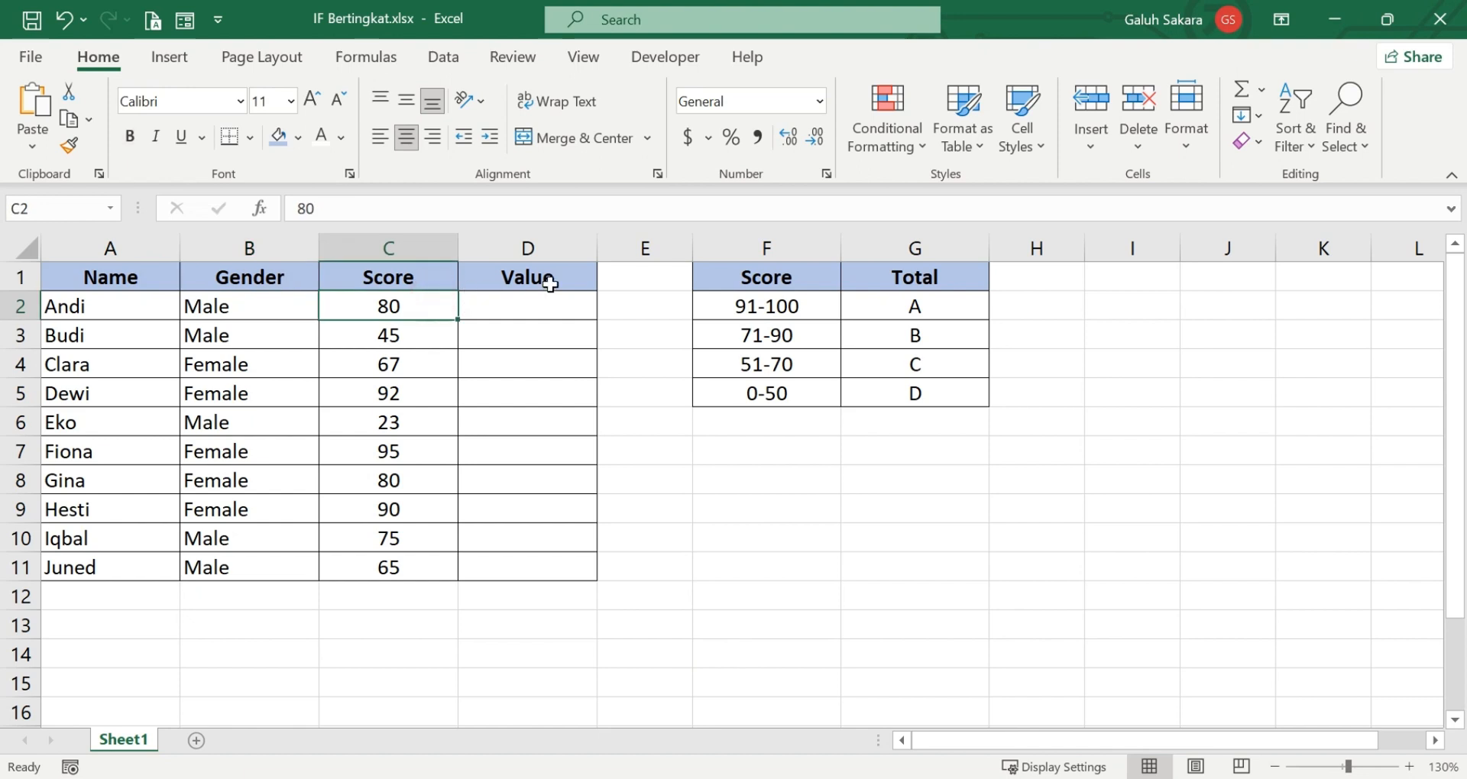
pyautogui.click(550, 285)
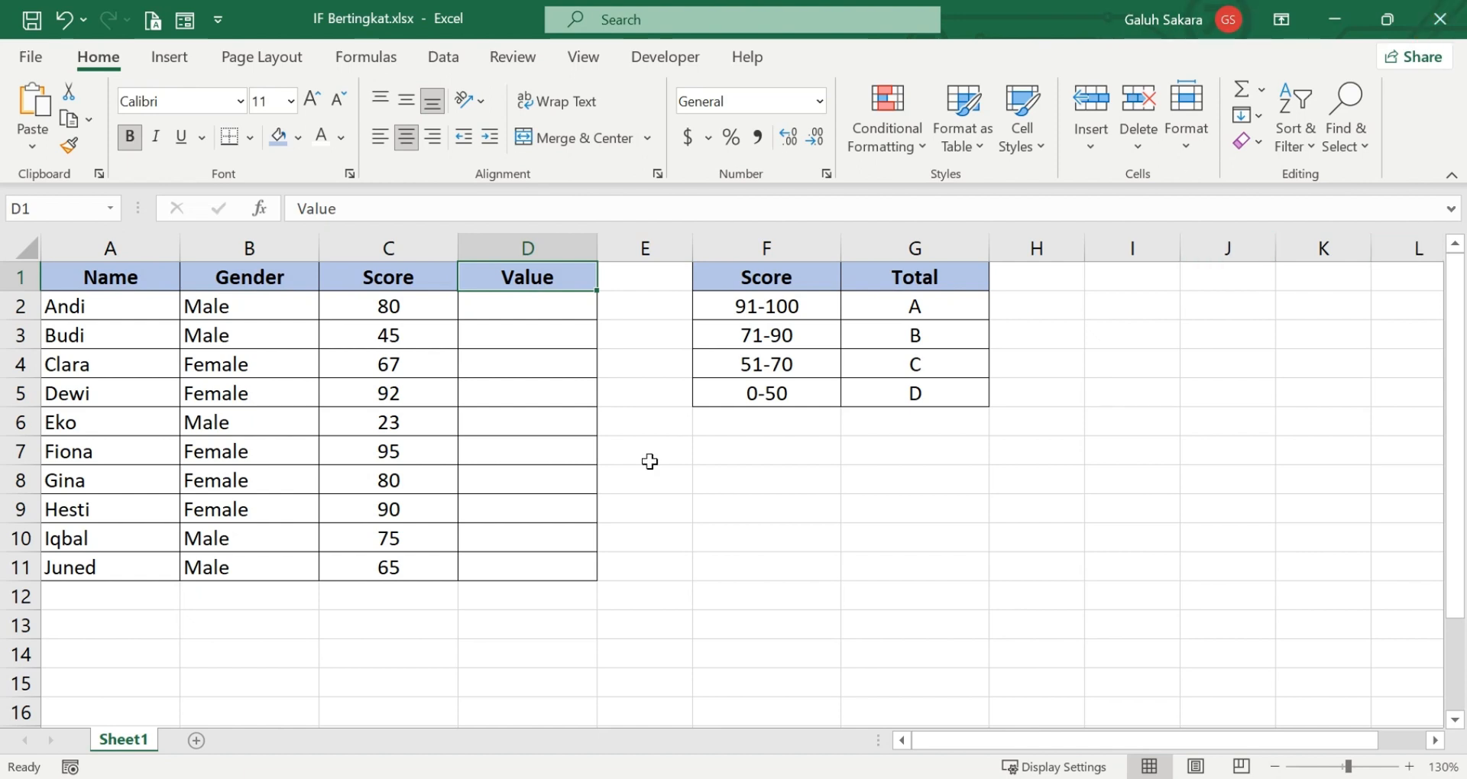
pyautogui.click(682, 508)
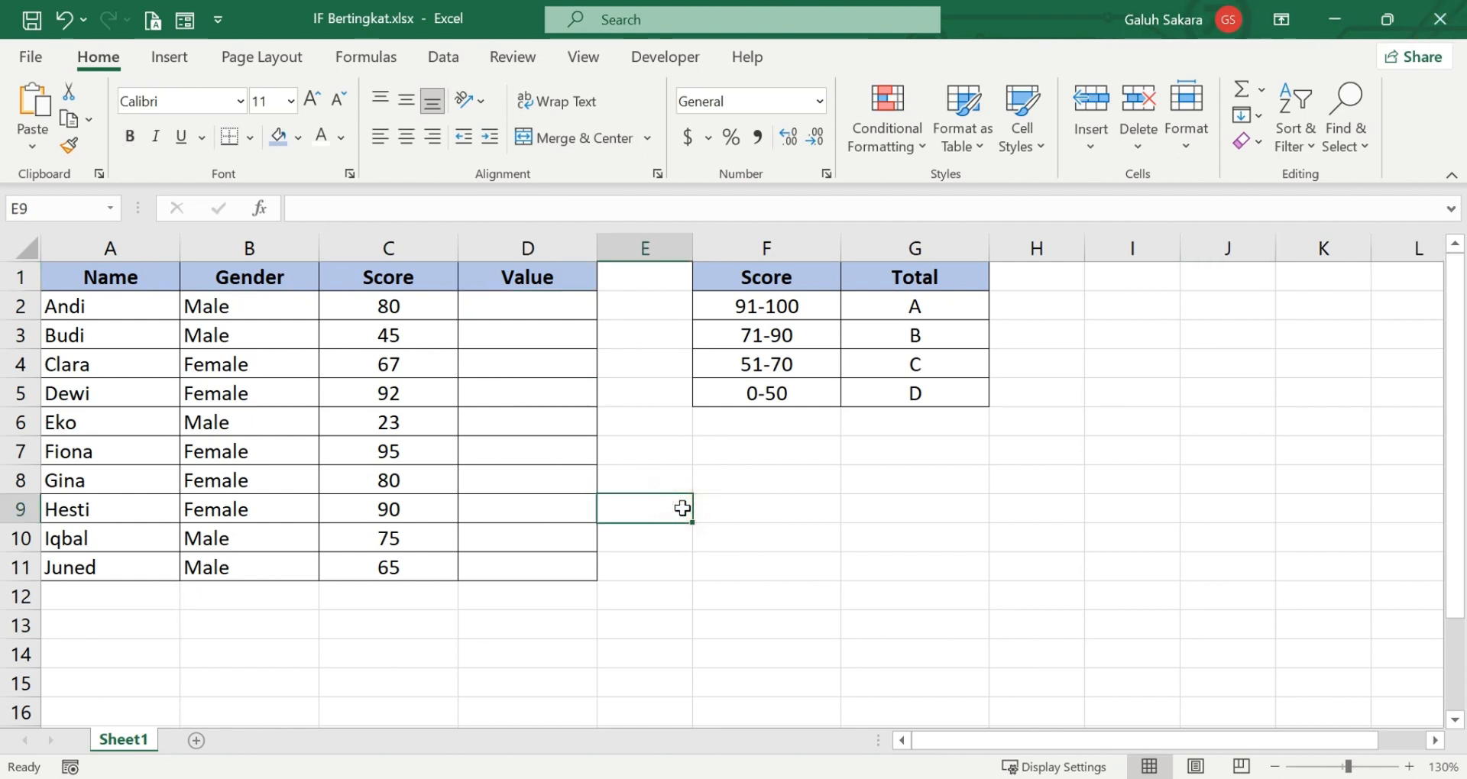
pyautogui.click(791, 315)
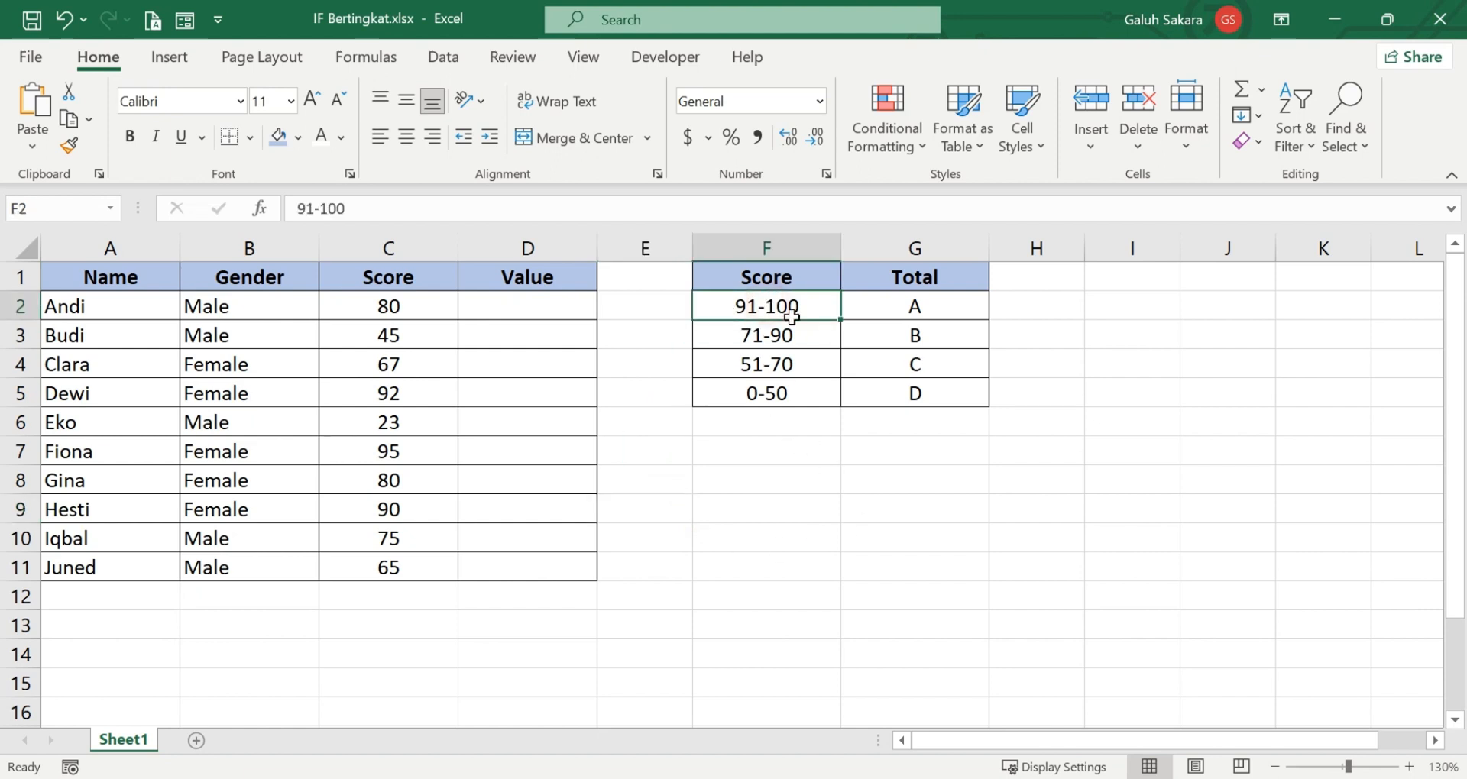
pyautogui.moveTo(791, 318); pyautogui.dragTo(826, 328)
pyautogui.click(900, 314)
pyautogui.click(744, 343)
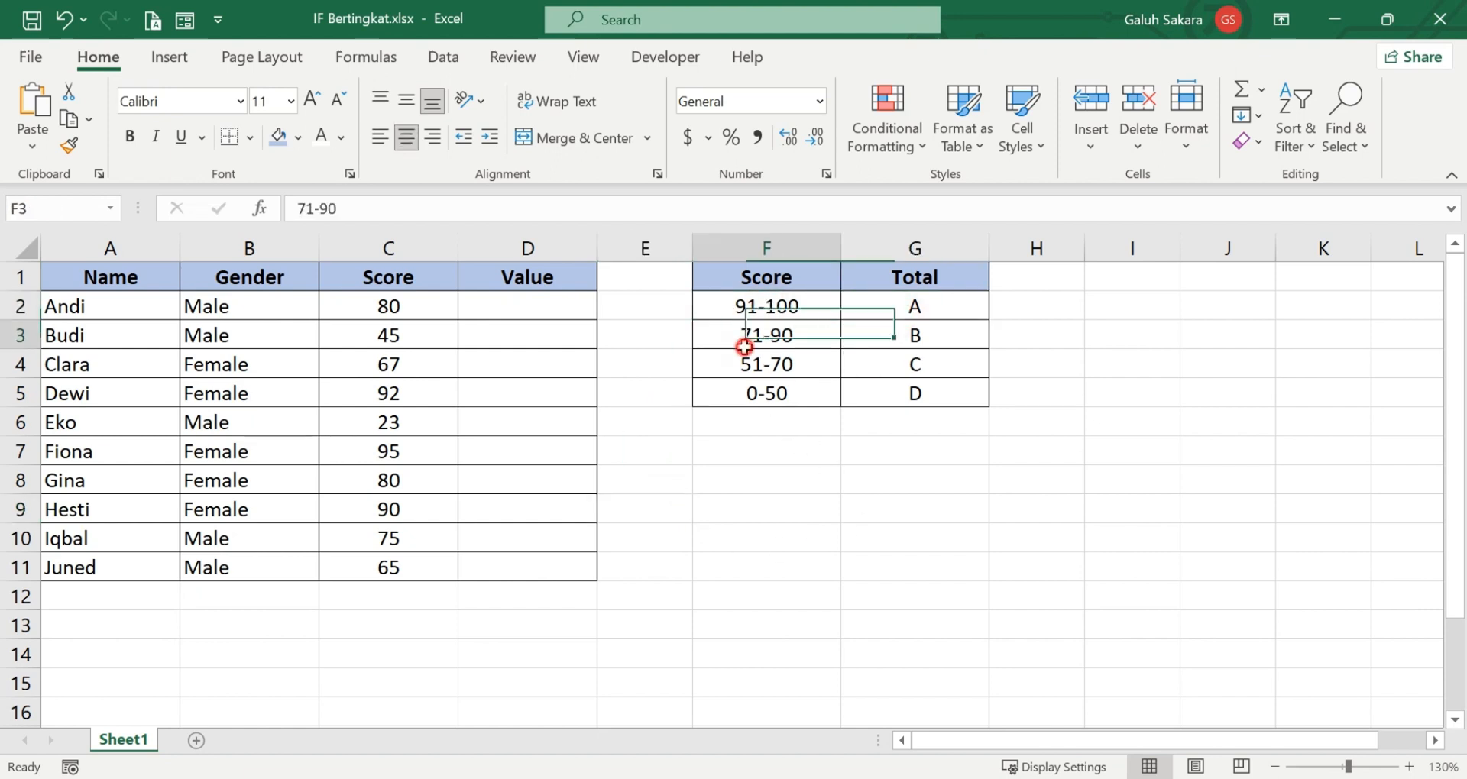
pyautogui.click(883, 344)
pyautogui.click(792, 372)
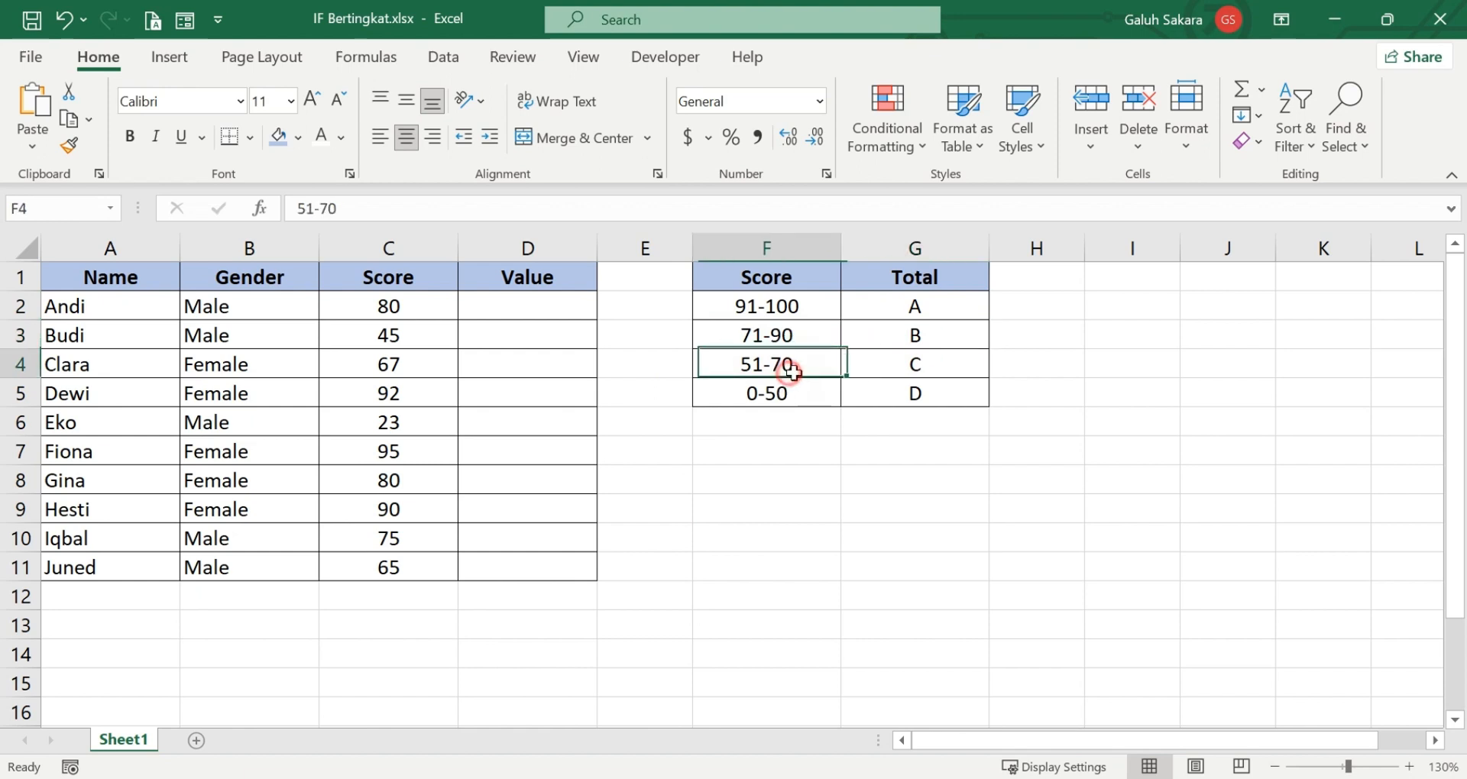
pyautogui.click(903, 374)
pyautogui.click(813, 401)
pyautogui.click(887, 400)
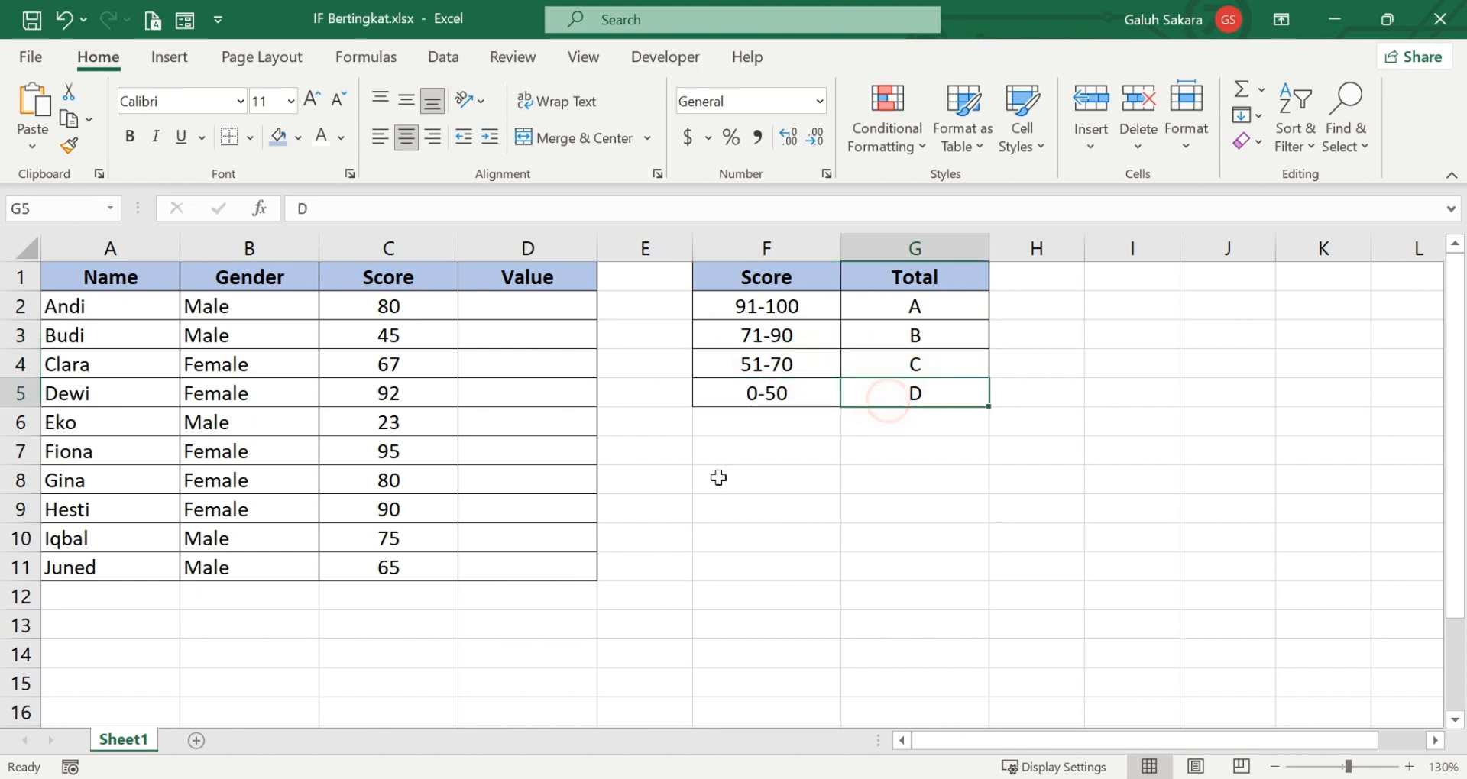
pyautogui.click(543, 279)
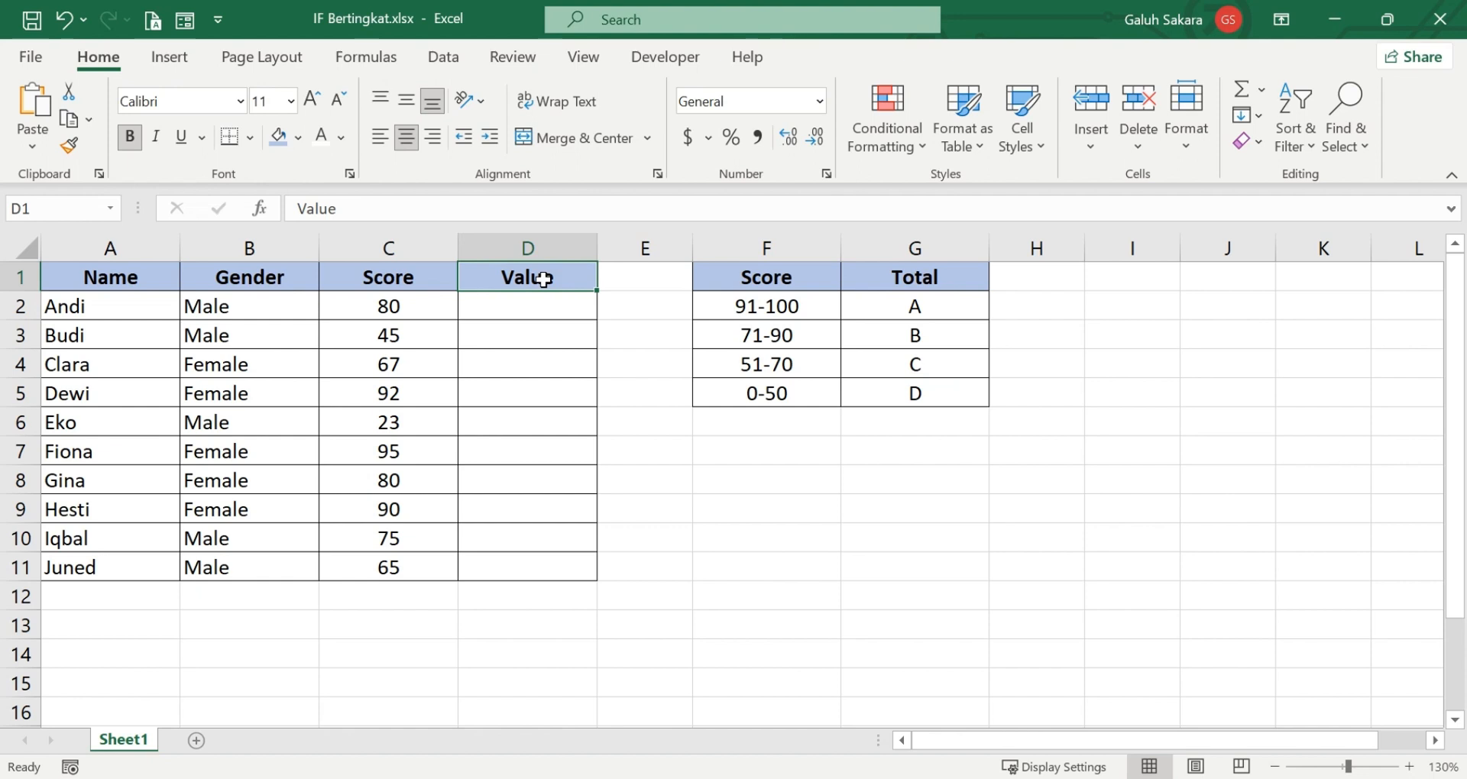
pyautogui.click(827, 506)
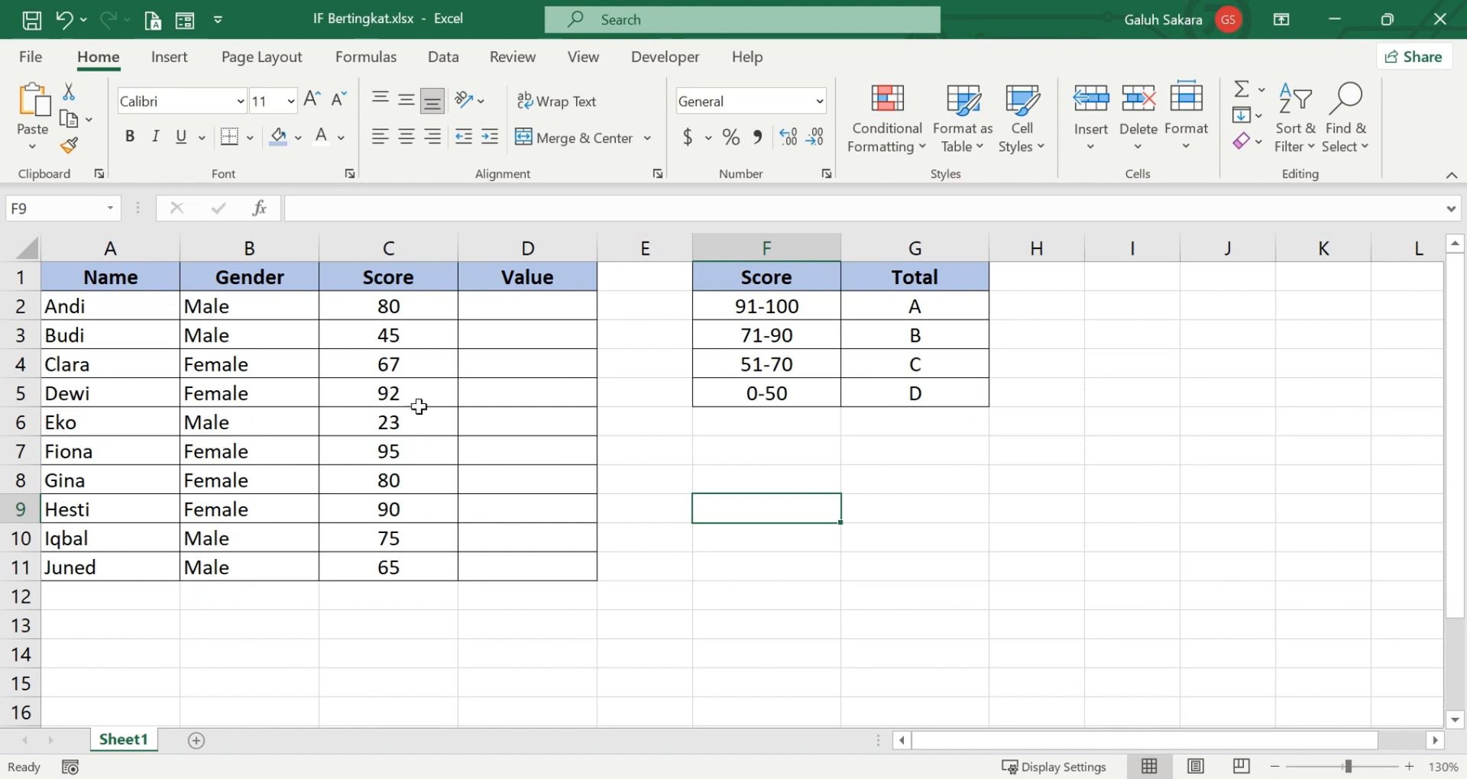
# Rename the Value column header in D1 to "IF".
pyautogui.click(542, 280)
pyautogui.write('IF')
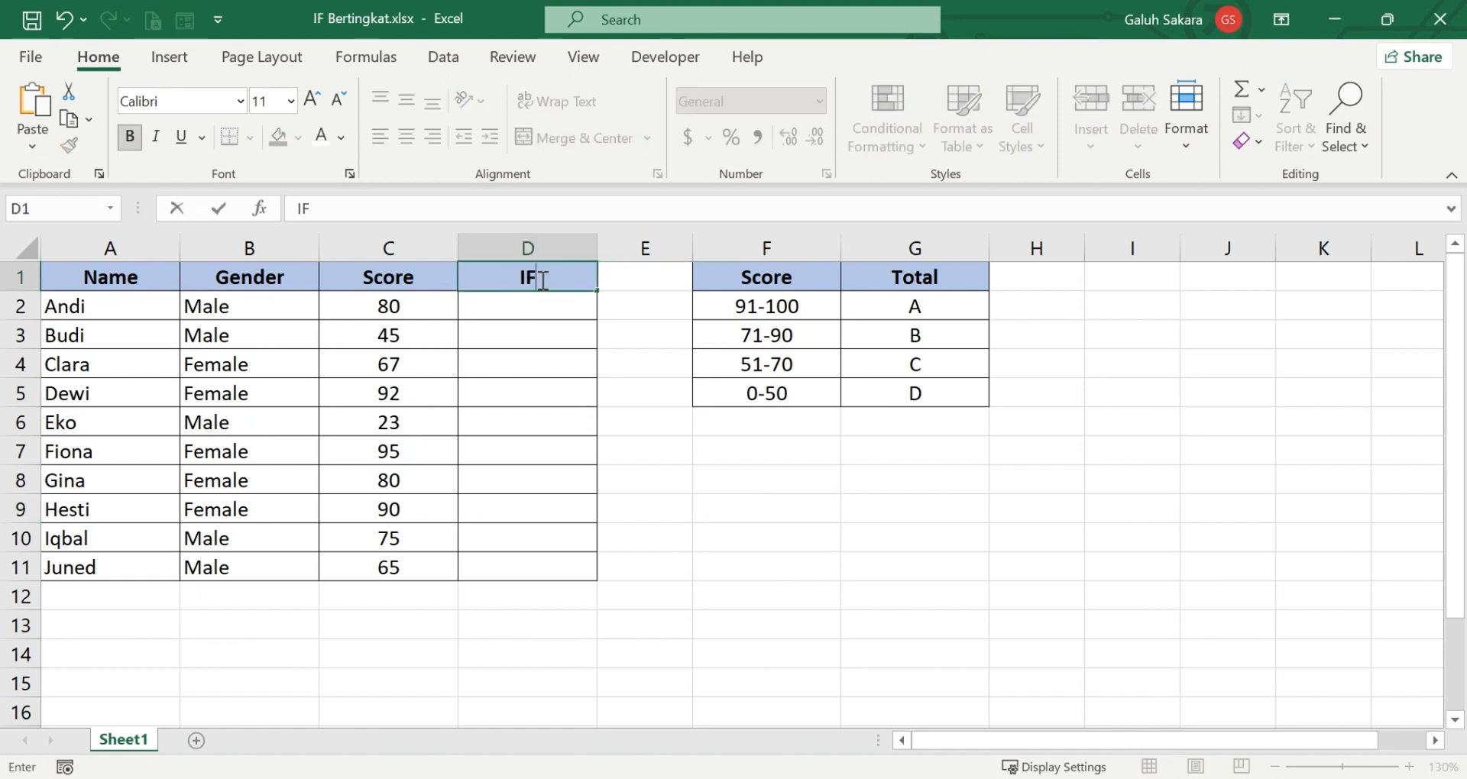
pyautogui.press('Return')
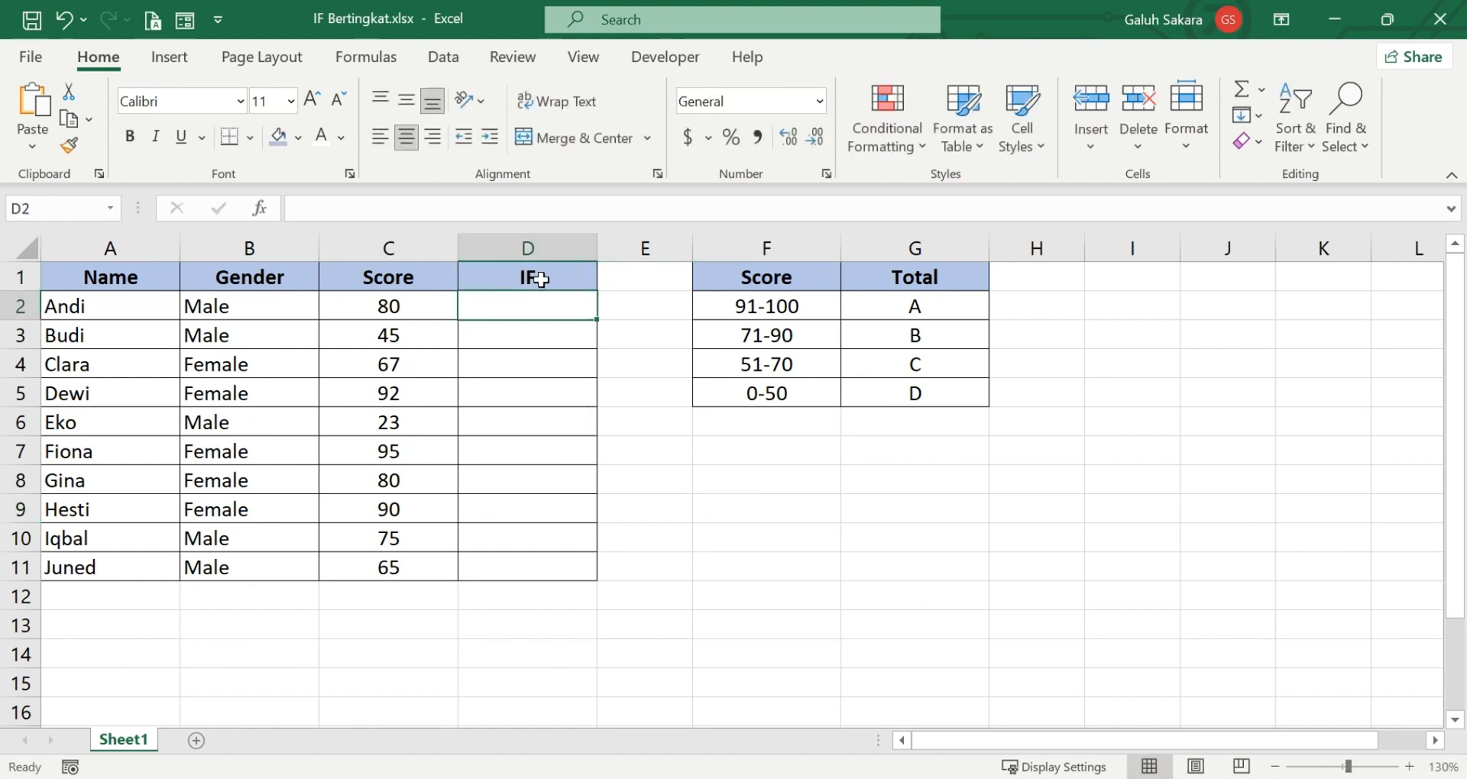
# Begin a nested IF formula in D2 that returns "A" when the score in C2 is greater than 90.
pyautogui.write('=if')
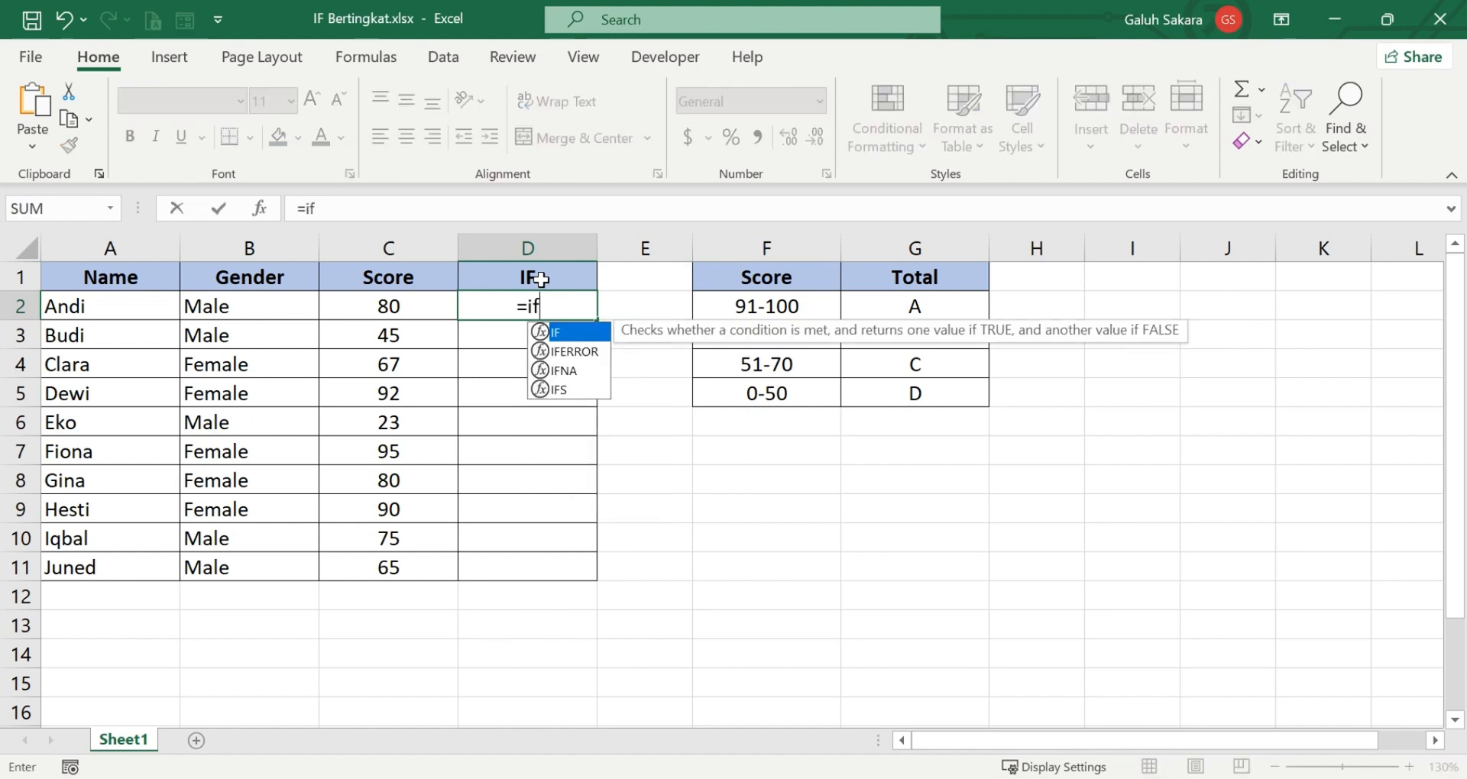
pyautogui.write('(')
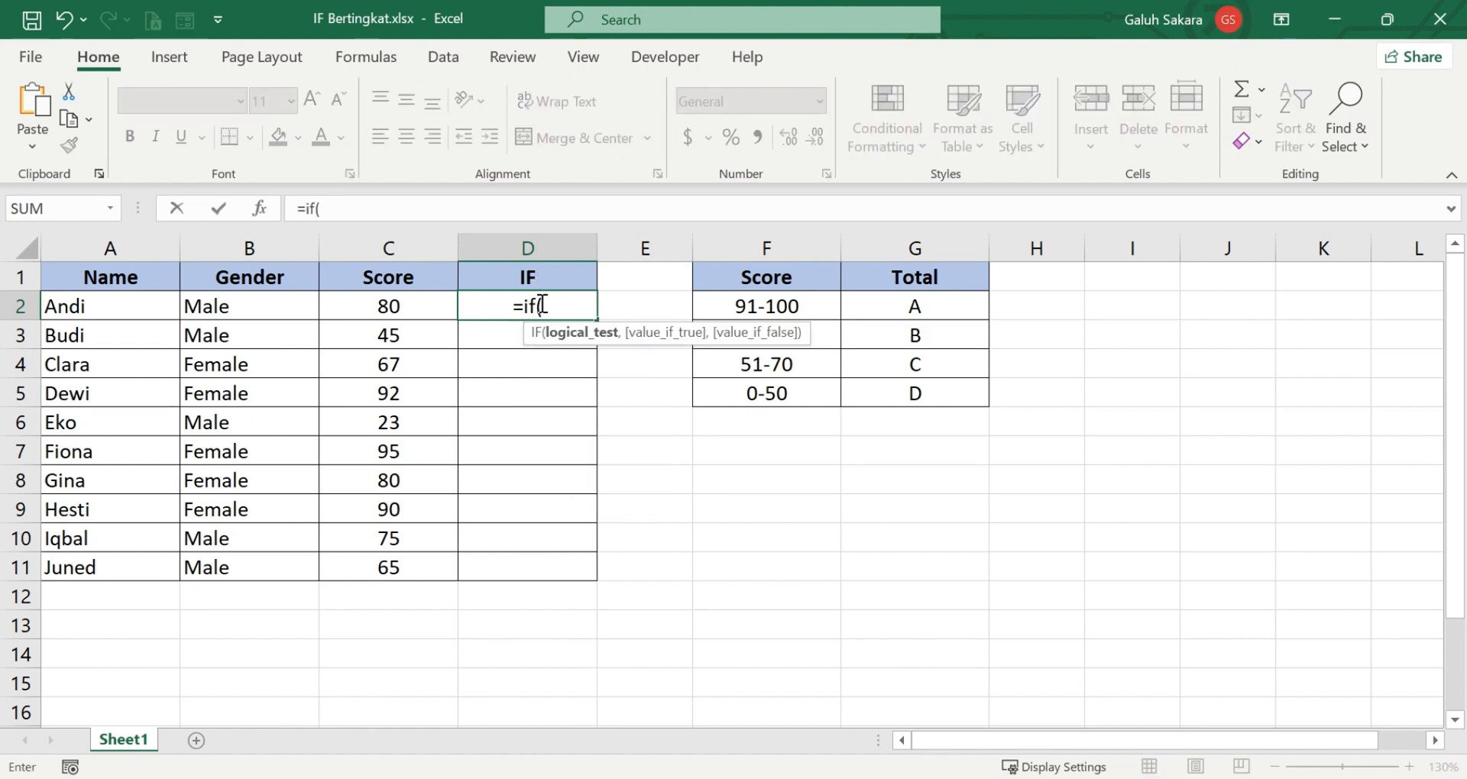
pyautogui.click(414, 304)
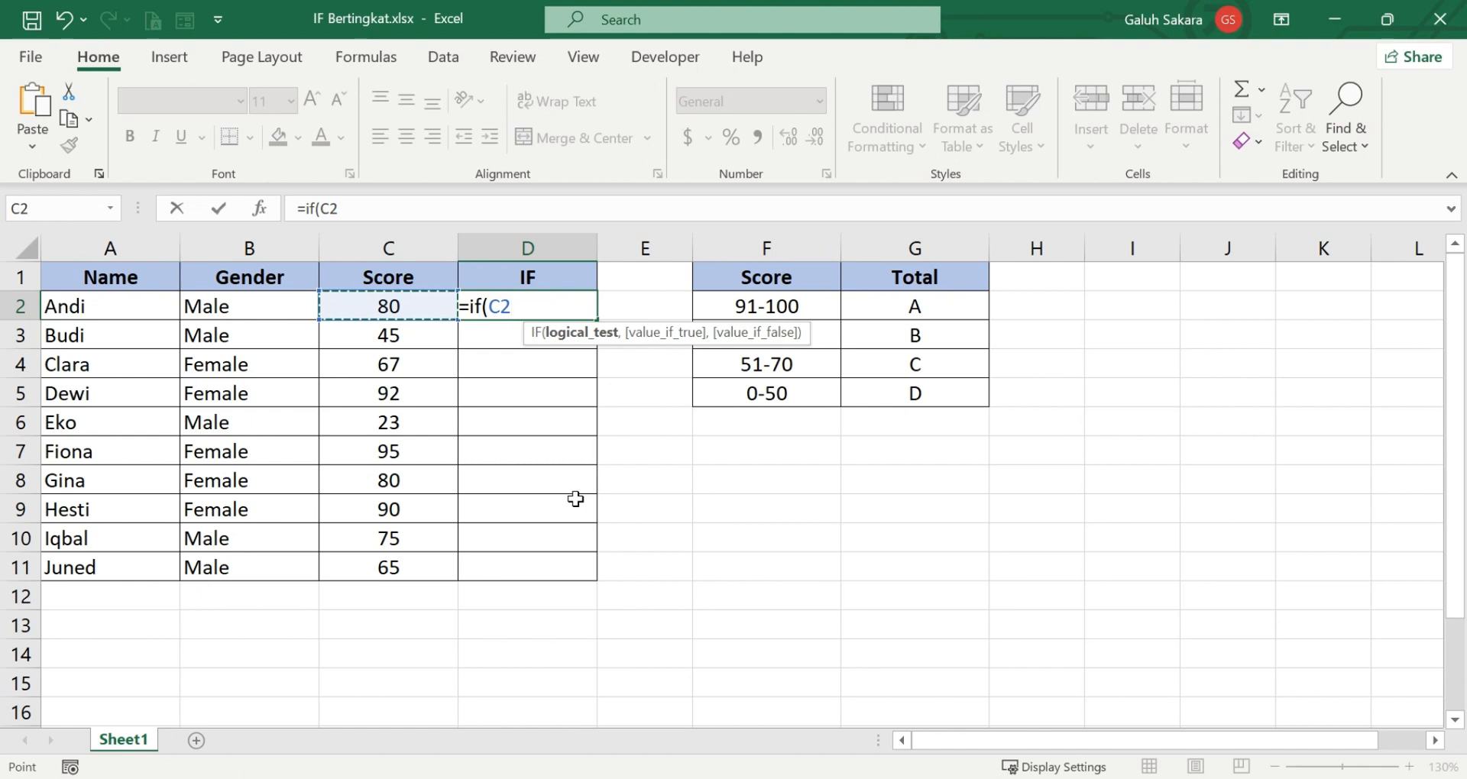
pyautogui.write('>')
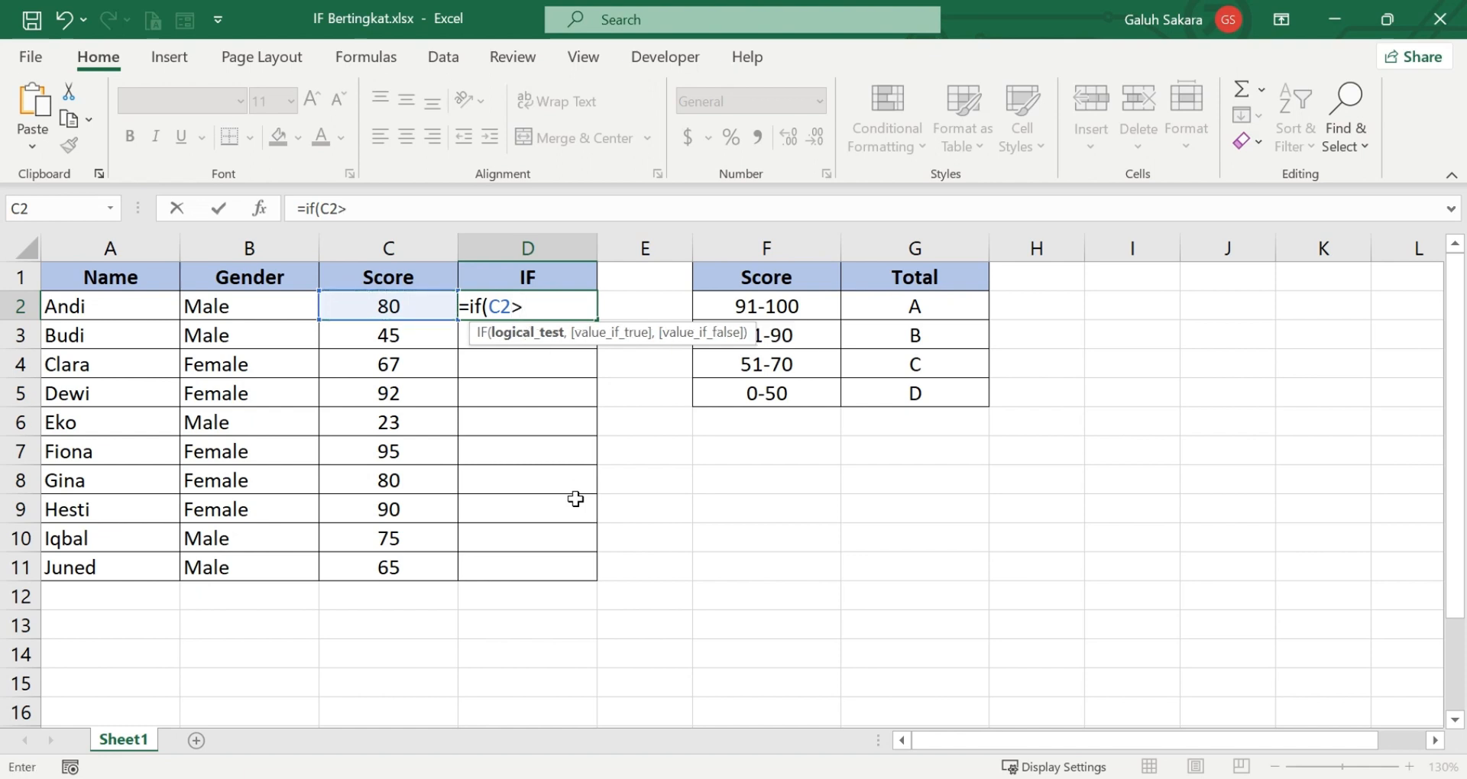
pyautogui.write('90,')
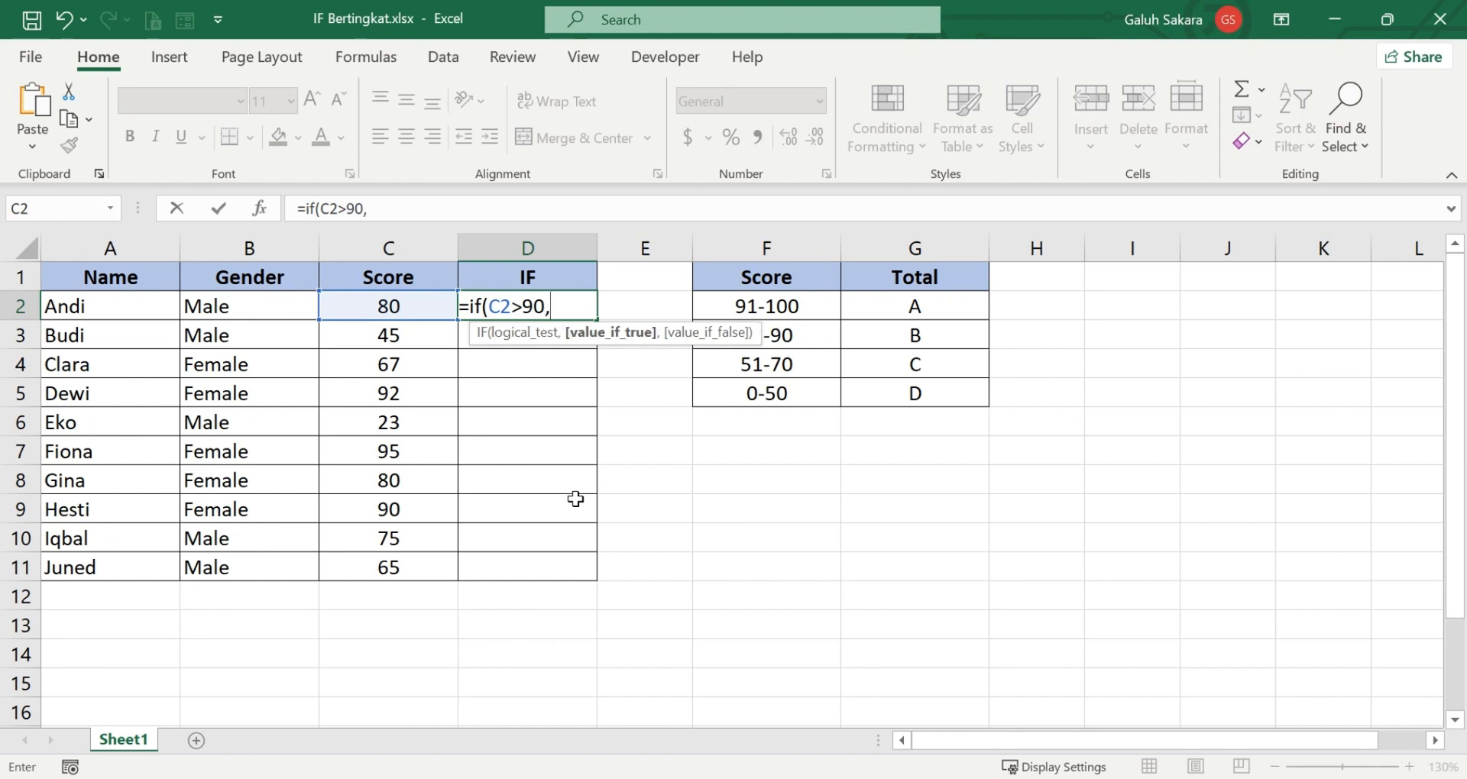
pyautogui.write('"A:')
pyautogui.press('BackSpace')
pyautogui.write('",')
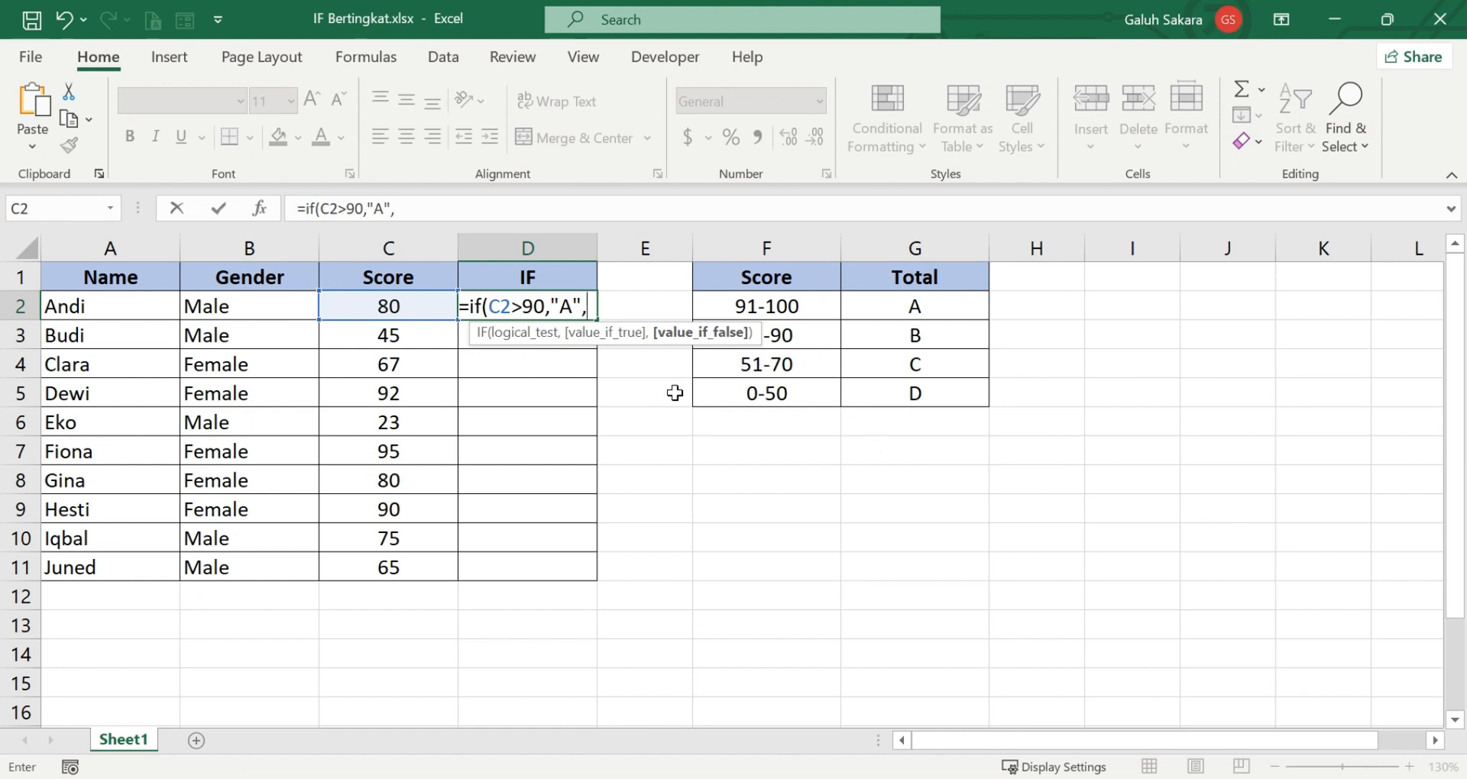
pyautogui.click(795, 340)
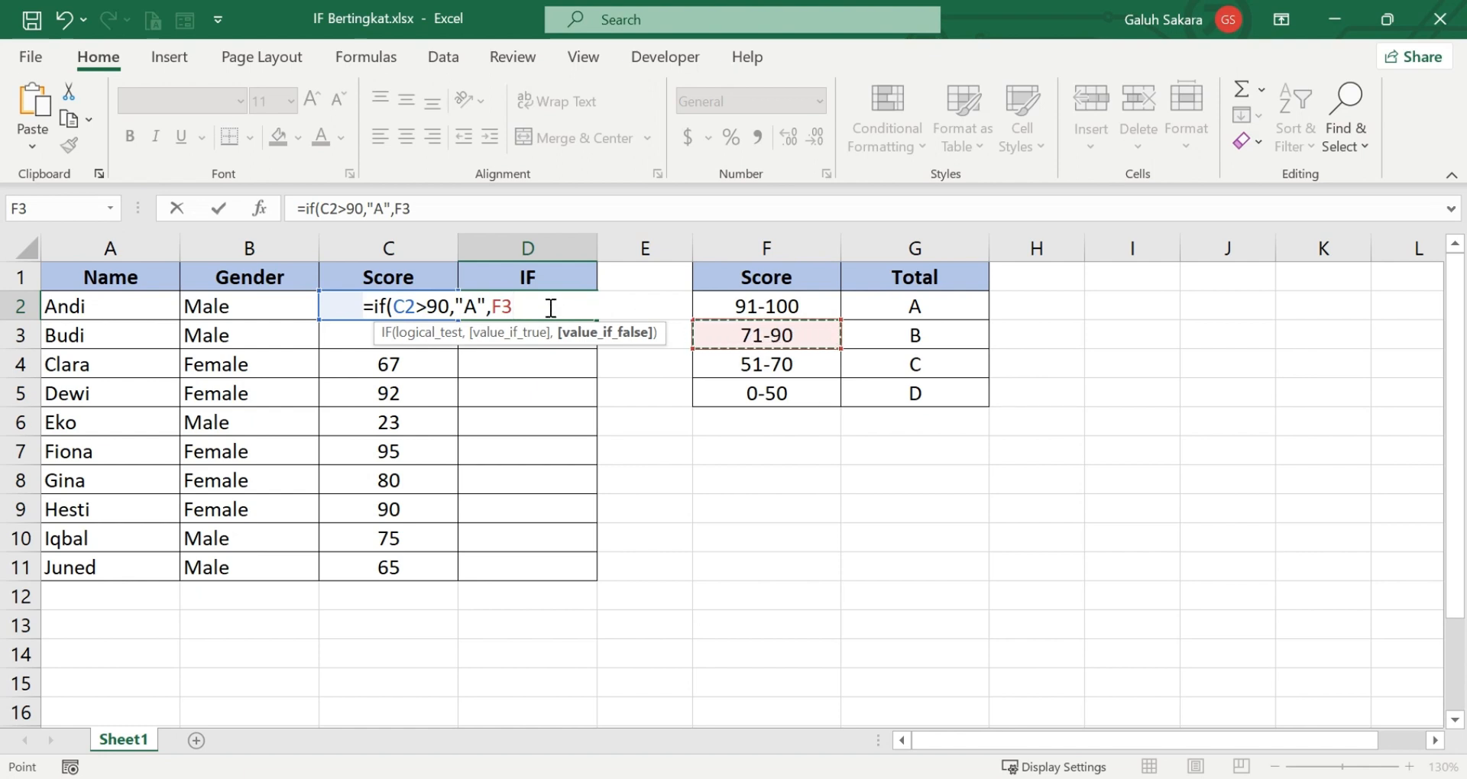
pyautogui.press('BackSpace')
pyautogui.press('BackSpace')
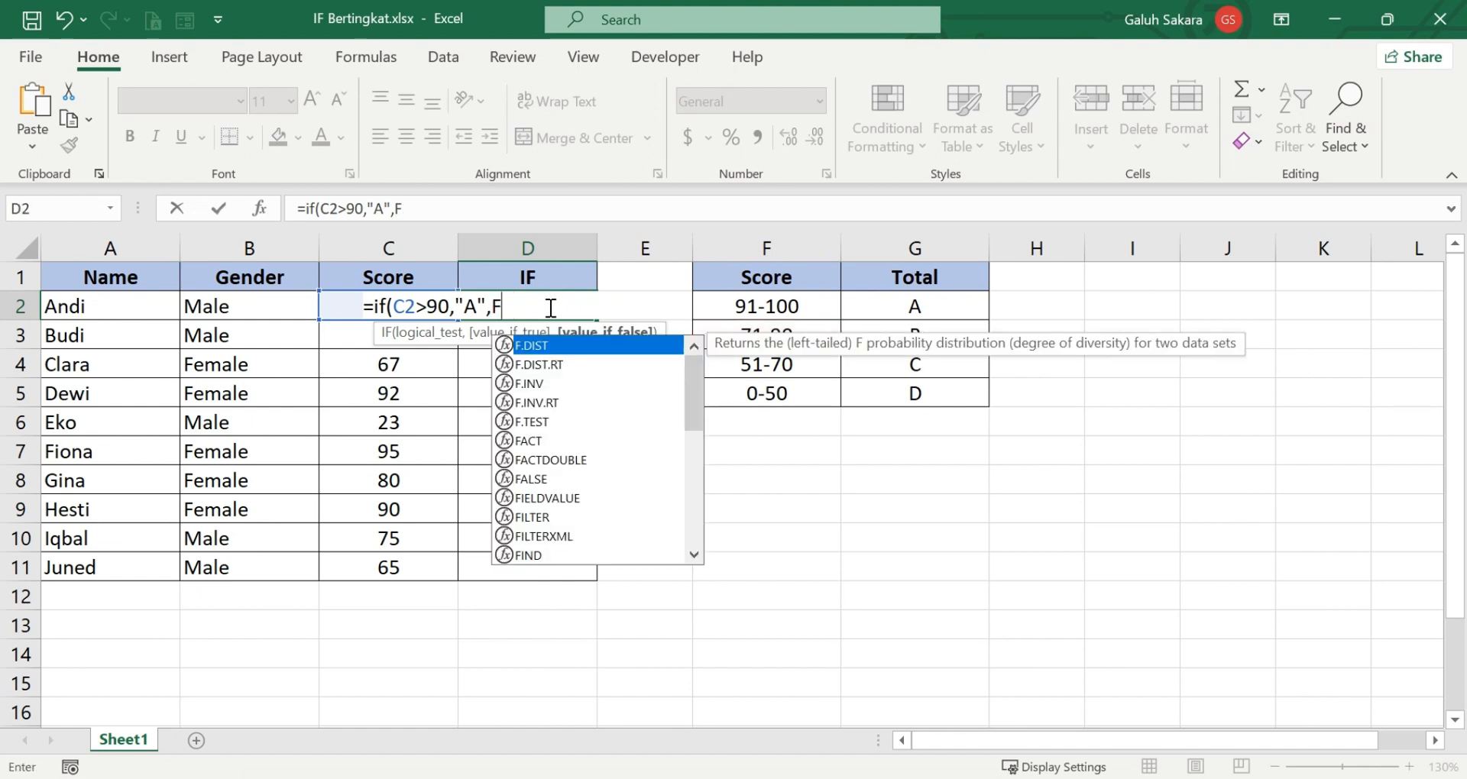
# Add a second IF as the false value in the D2 formula, returning "B" when C2 is greater than 70.
pyautogui.write('i')
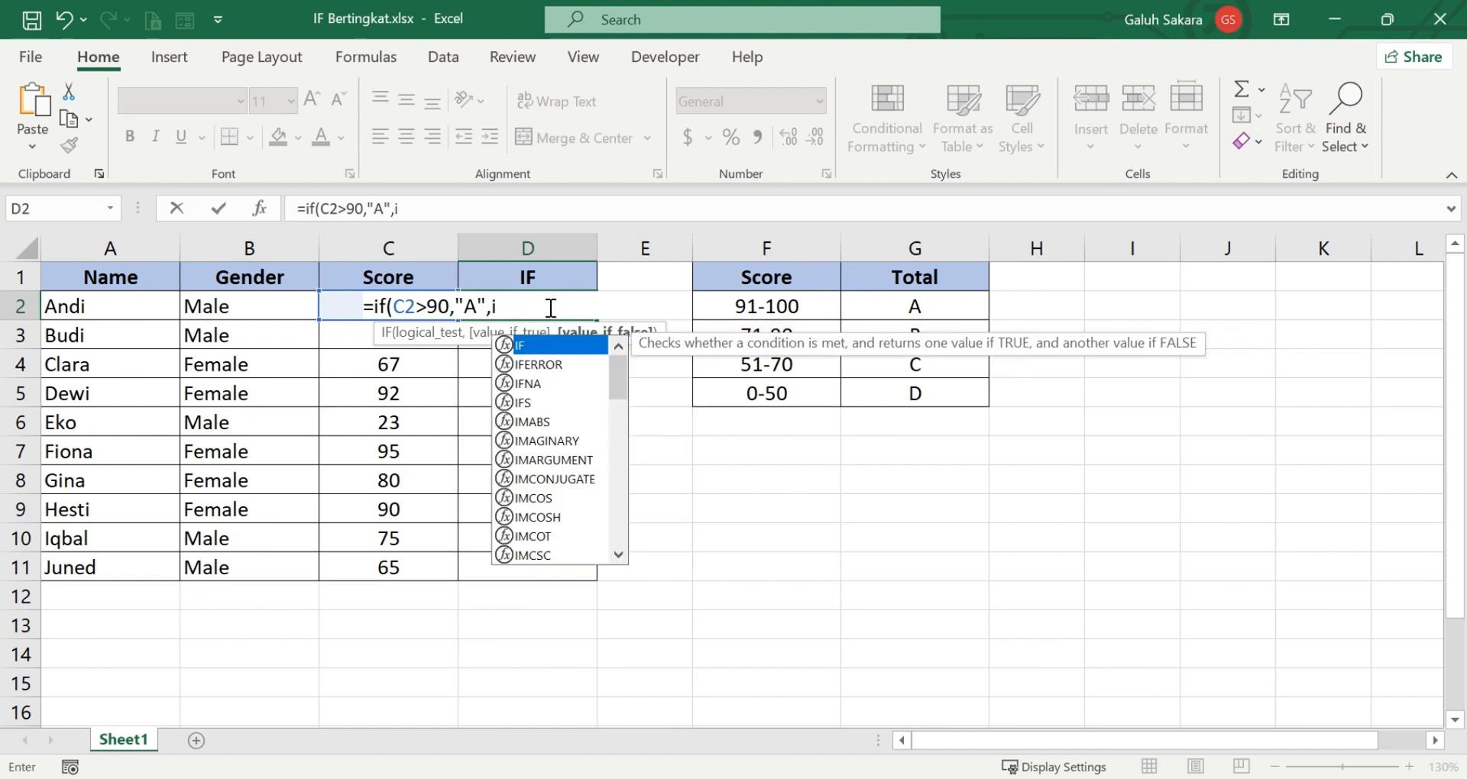
pyautogui.write('f(')
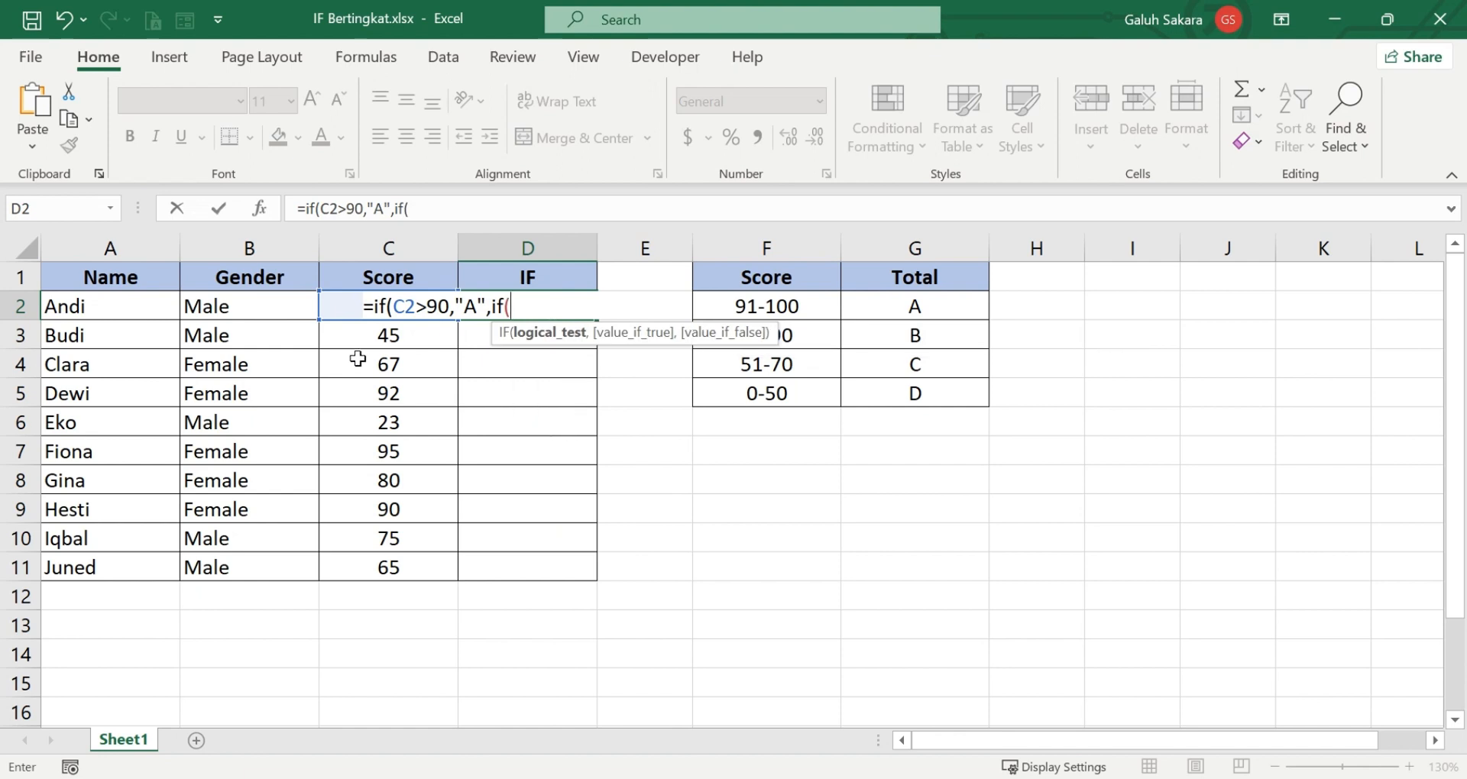
pyautogui.write('C2')
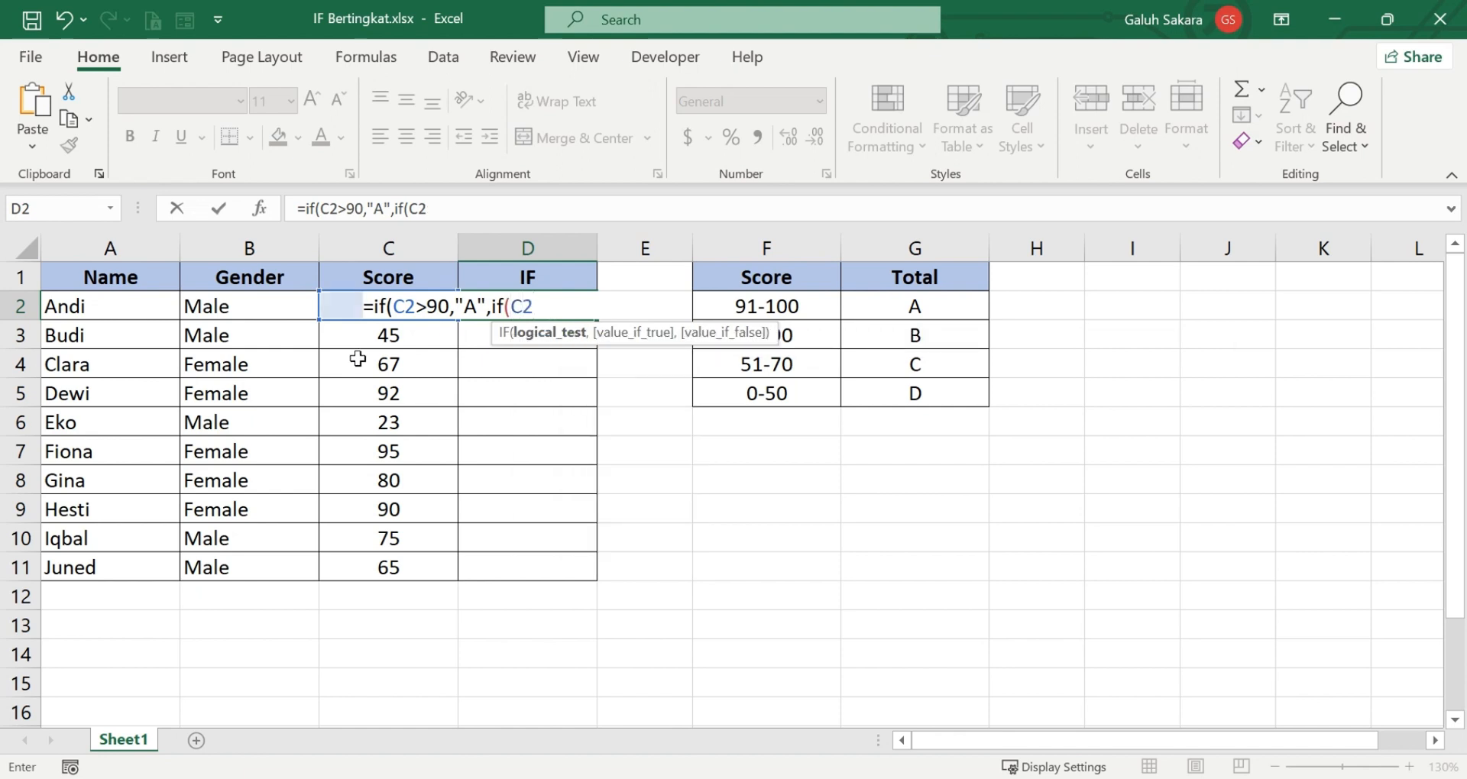
pyautogui.write('>70,"B"')
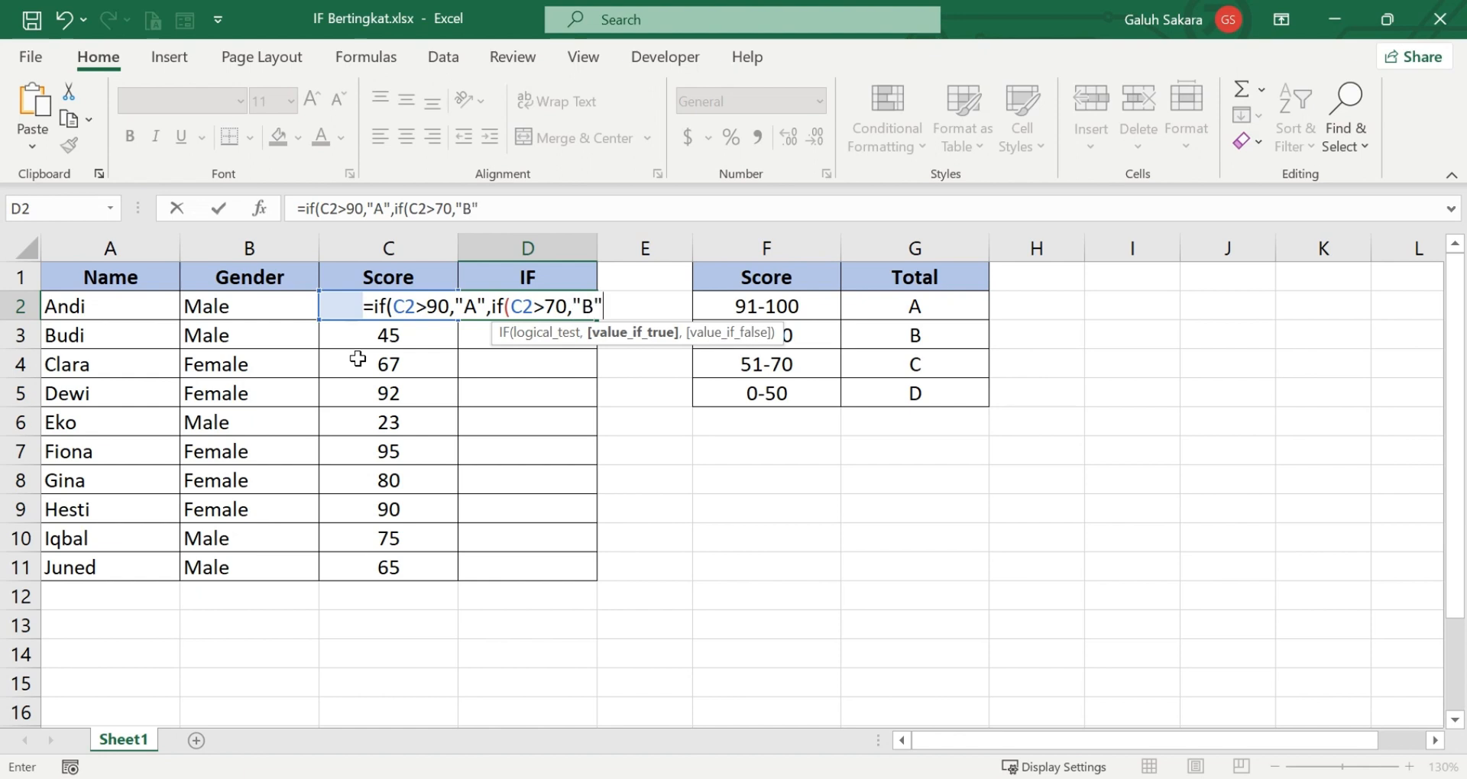
pyautogui.write(',')
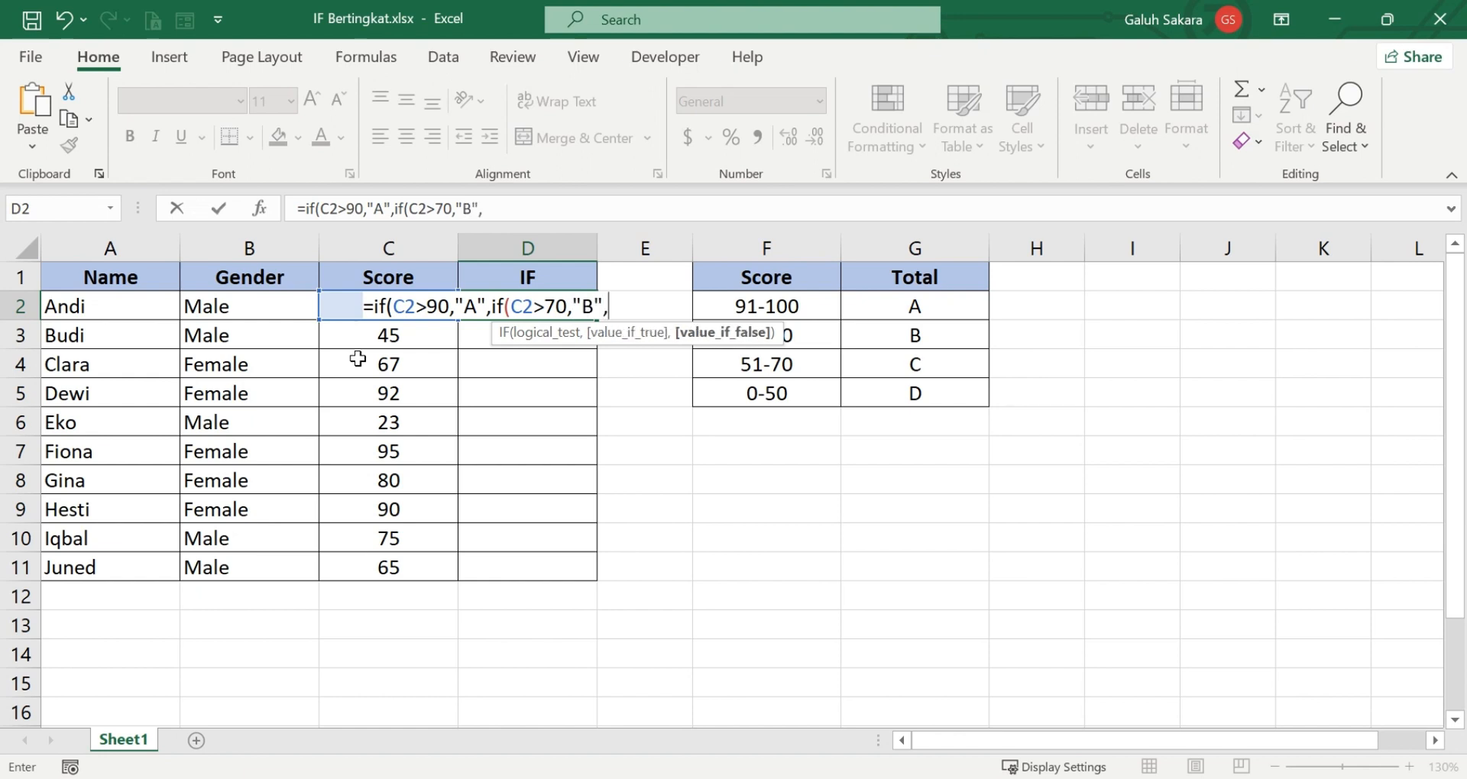
pyautogui.write('if')
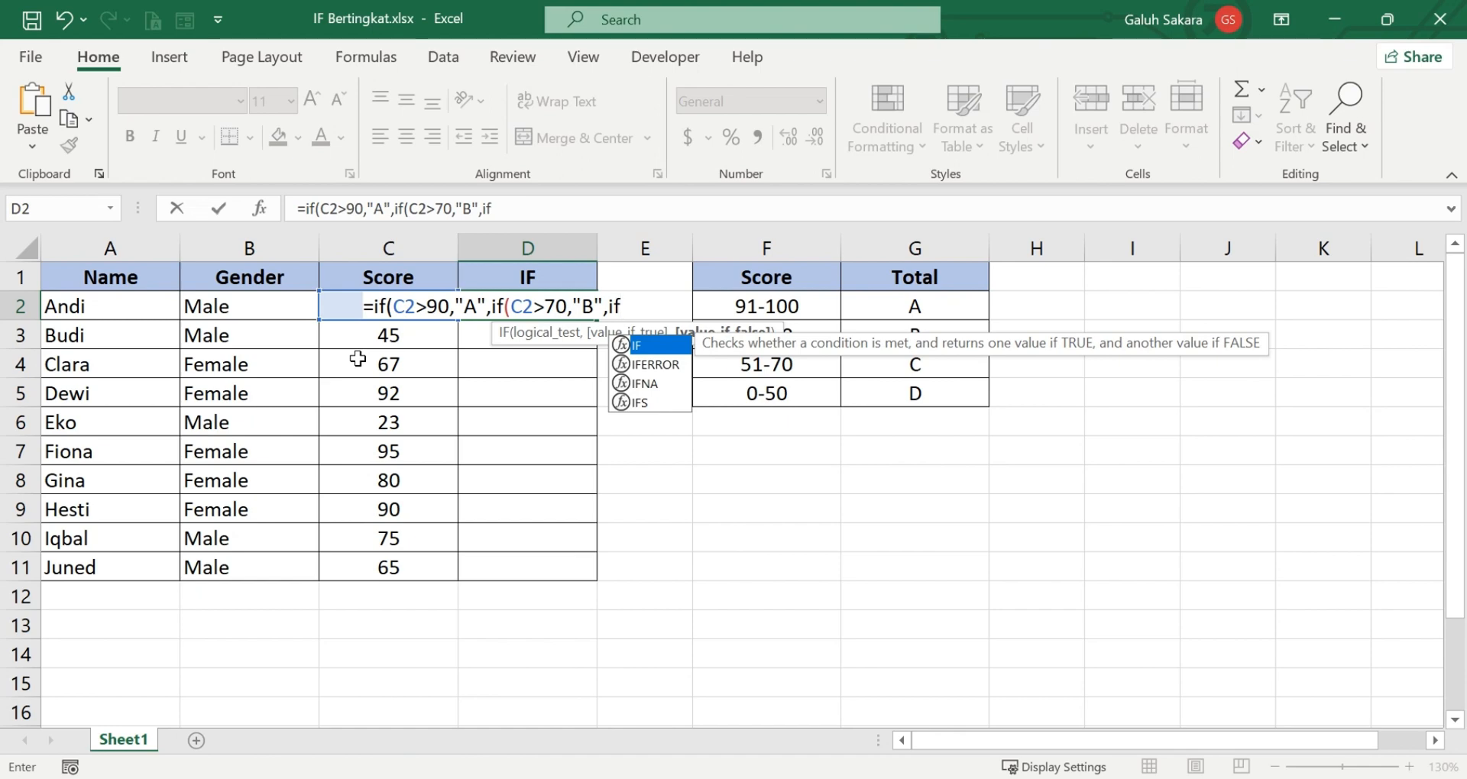
pyautogui.write('(C2')
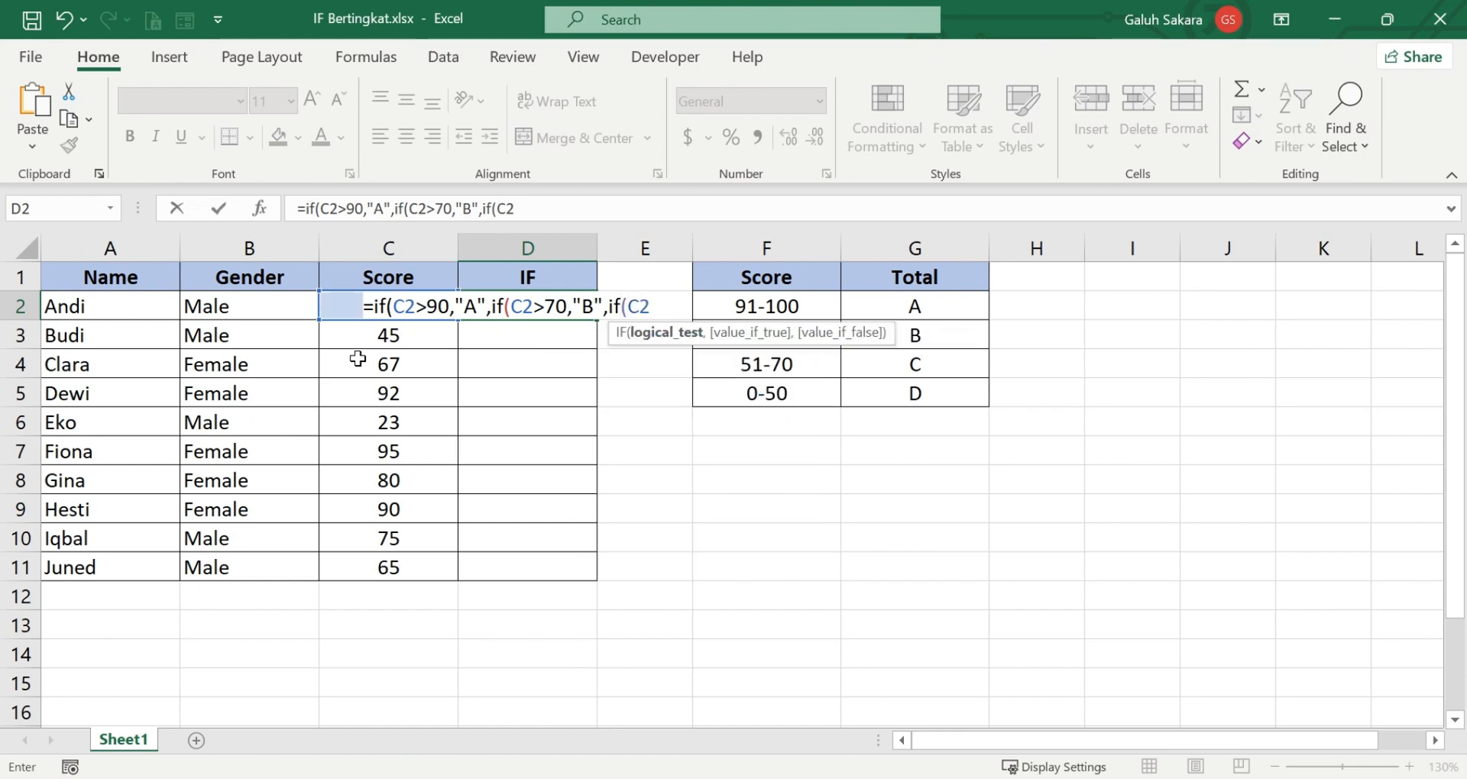
pyautogui.write('>5')
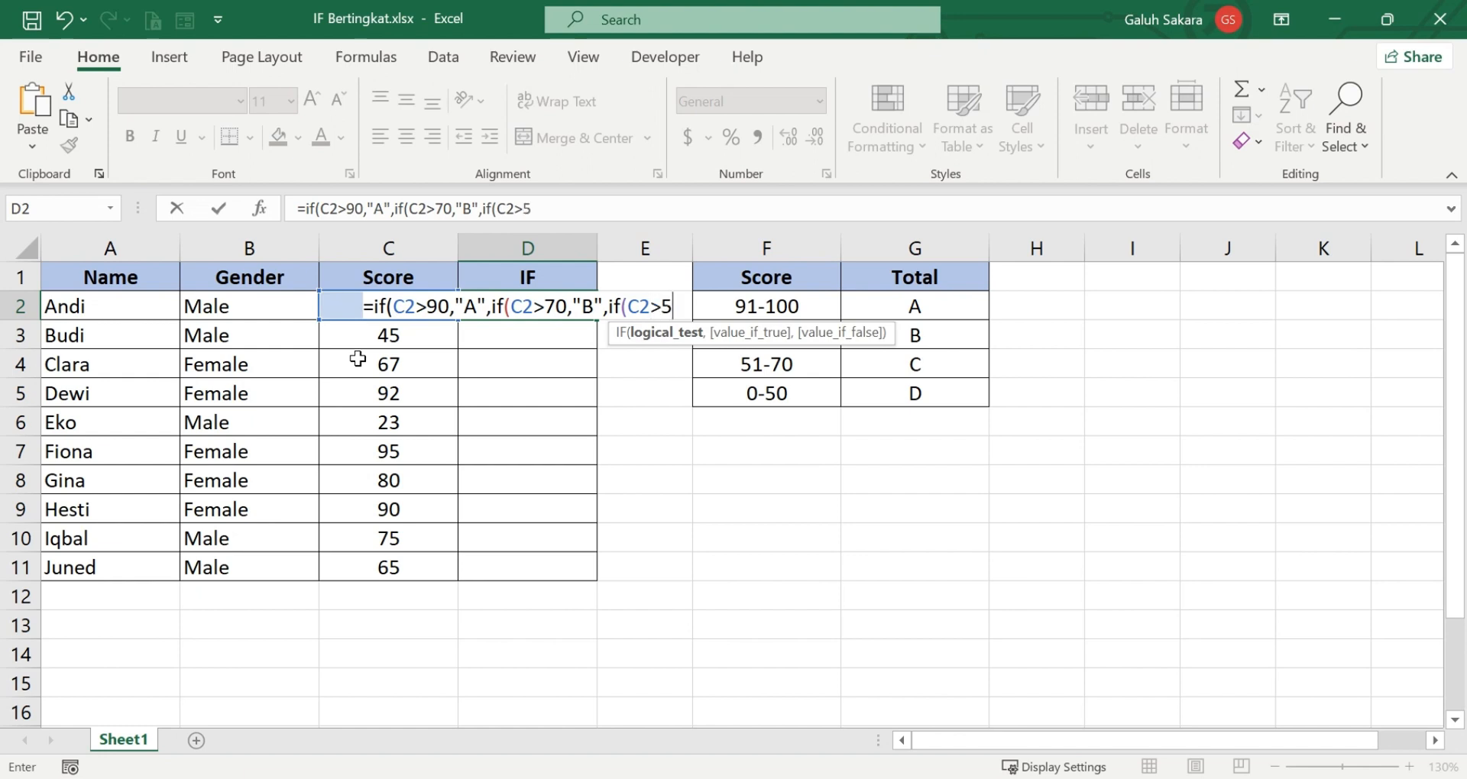
pyautogui.write('0,"C"')
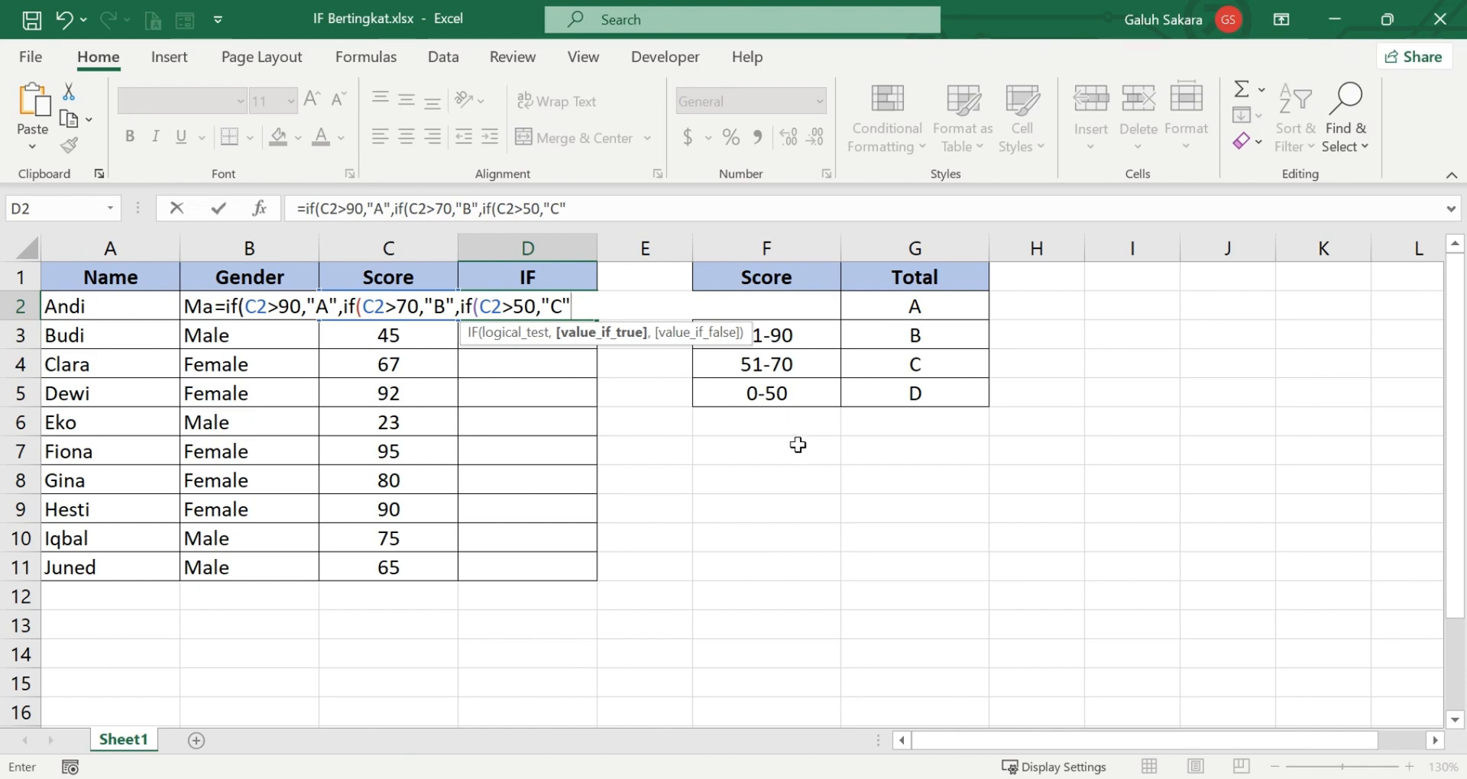
# Set "D" as the final false value, close all three IF functions and enter the formula in D2.
pyautogui.write(',"')
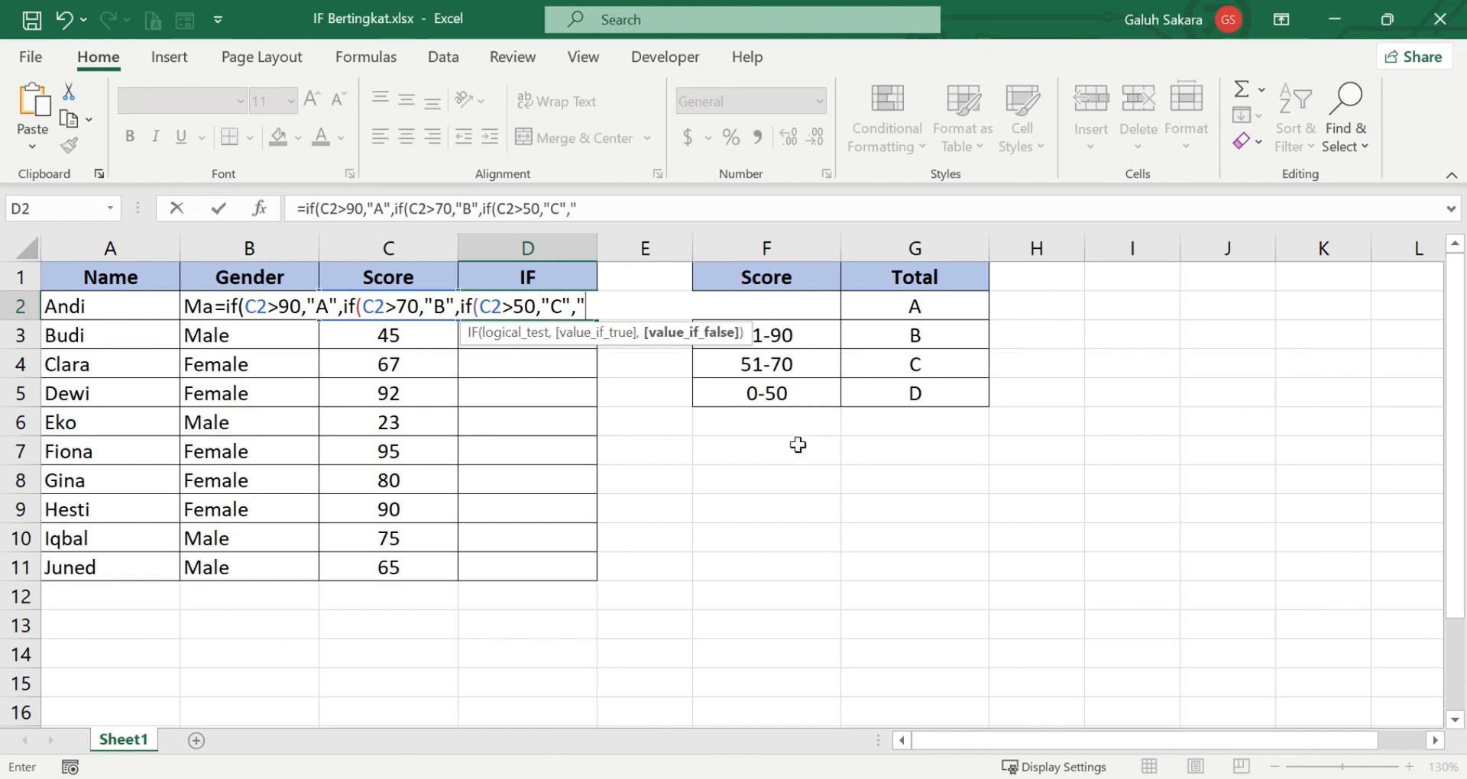
pyautogui.write('D"')
pyautogui.write(')')
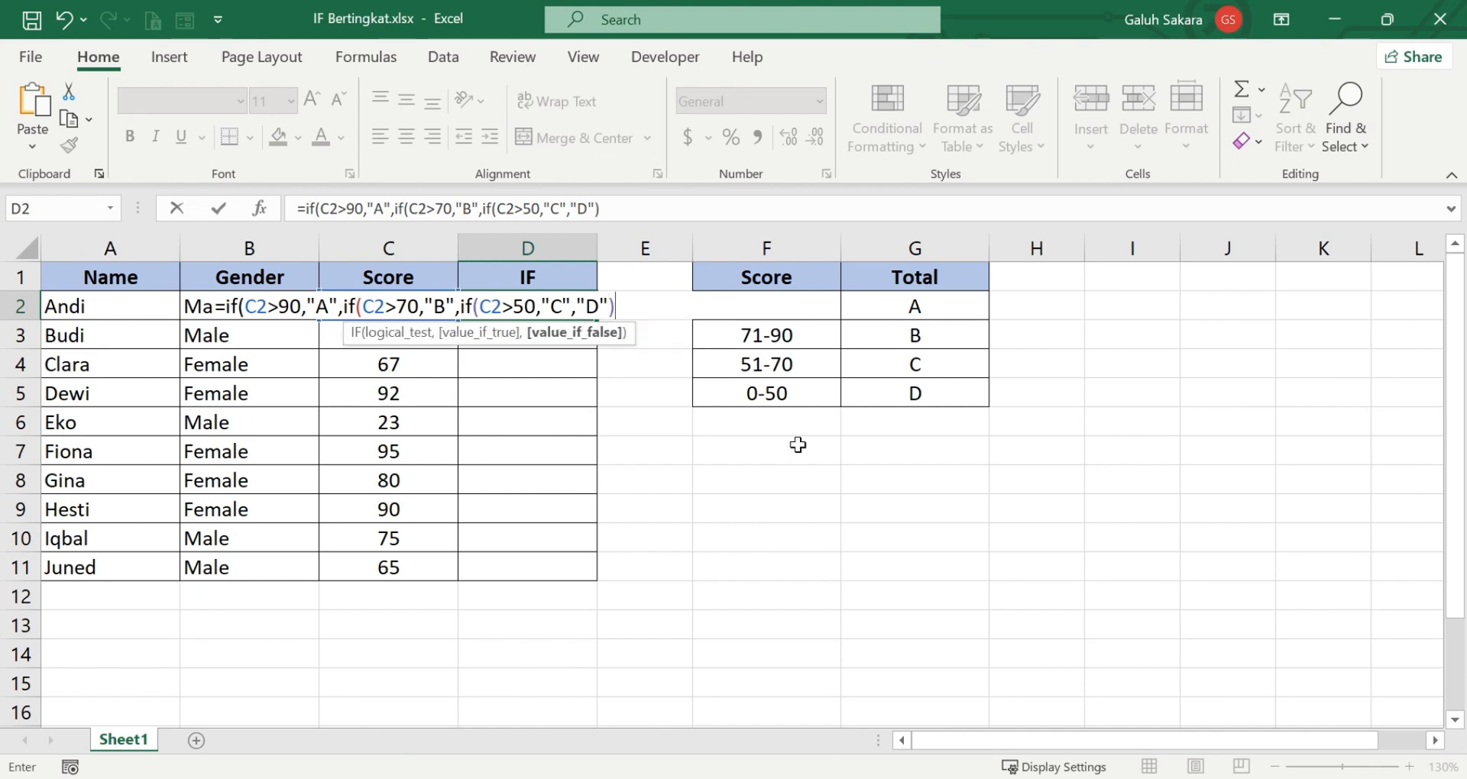
pyautogui.write('))')
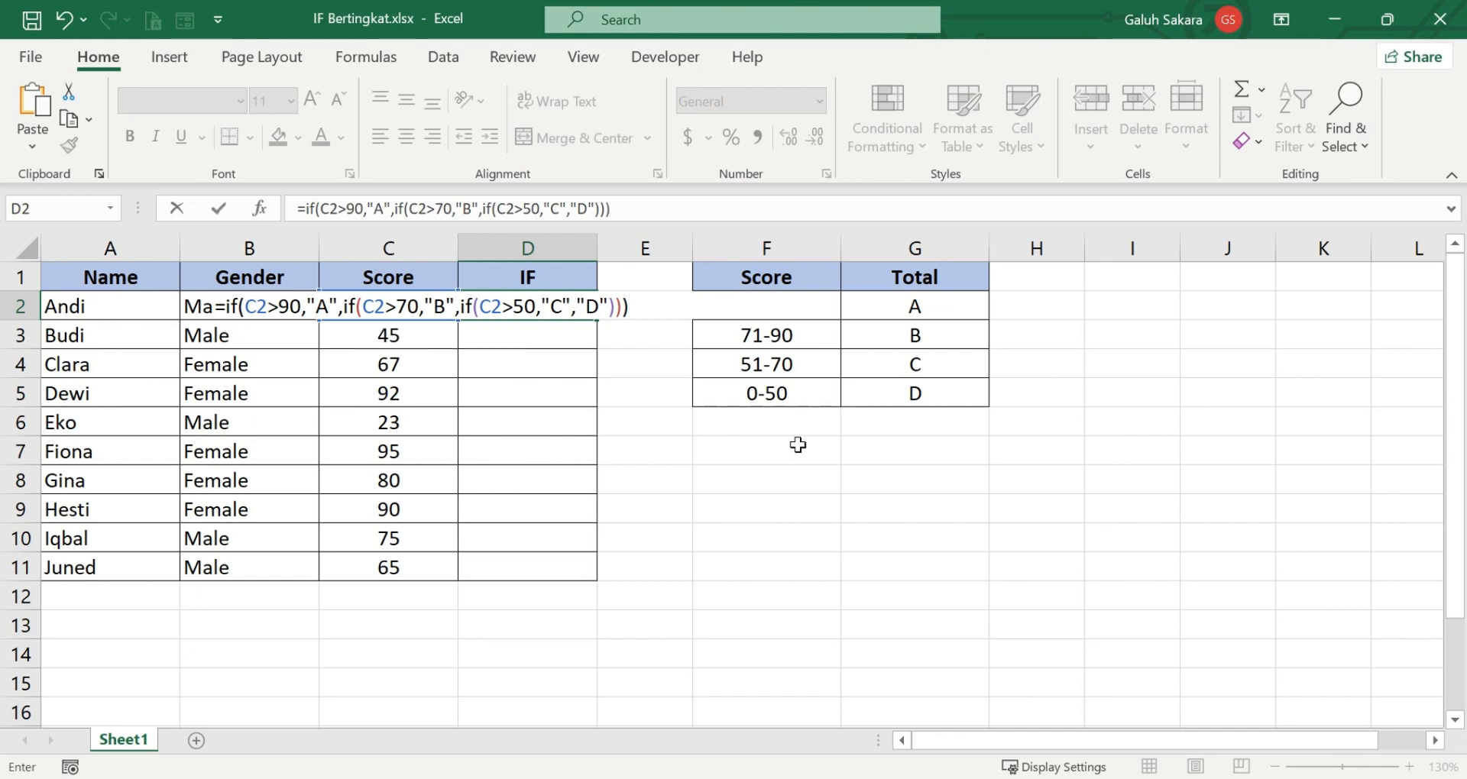
pyautogui.press('Return')
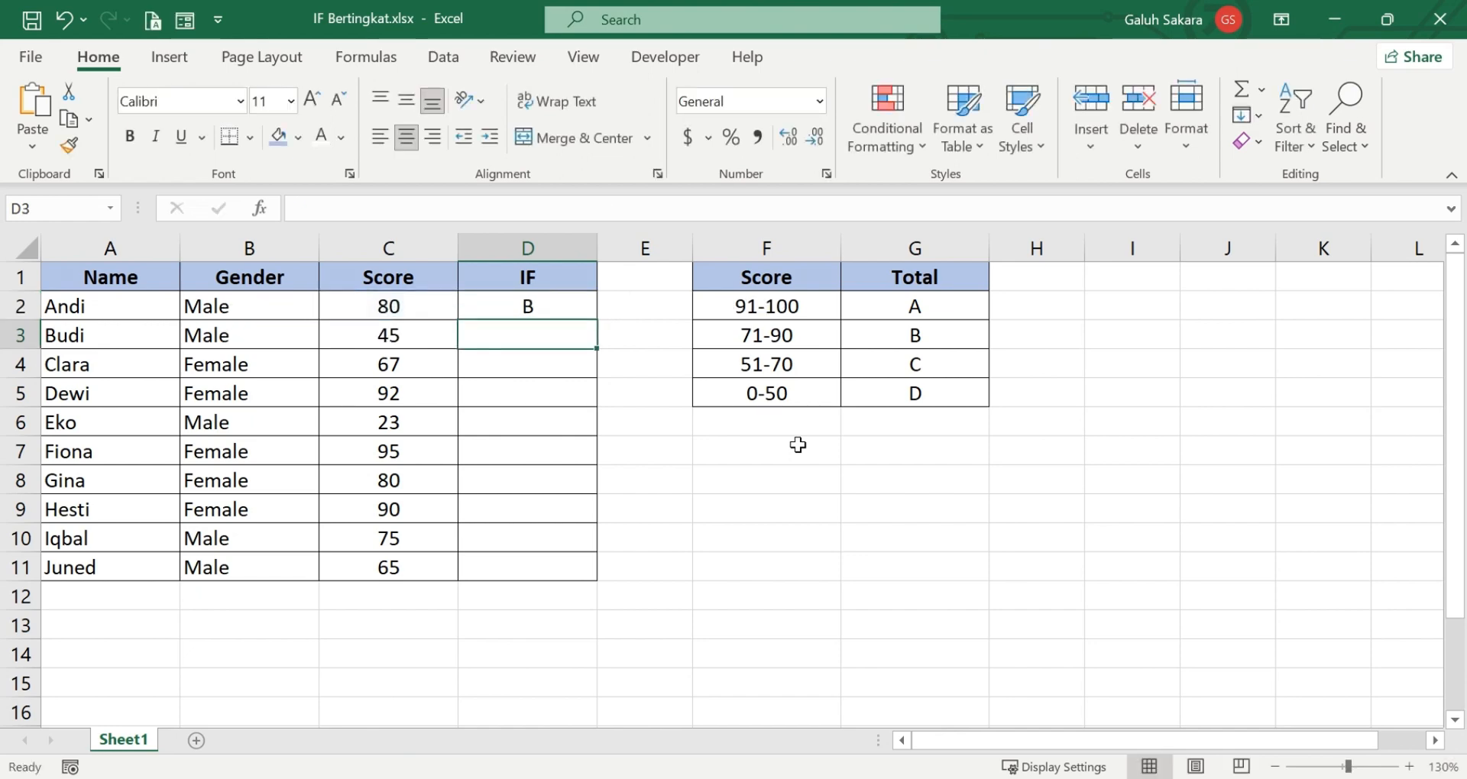
# Check the grade in D2 by comparing the score in C2 with the 71-90 row of the score range table.
pyautogui.click(425, 305)
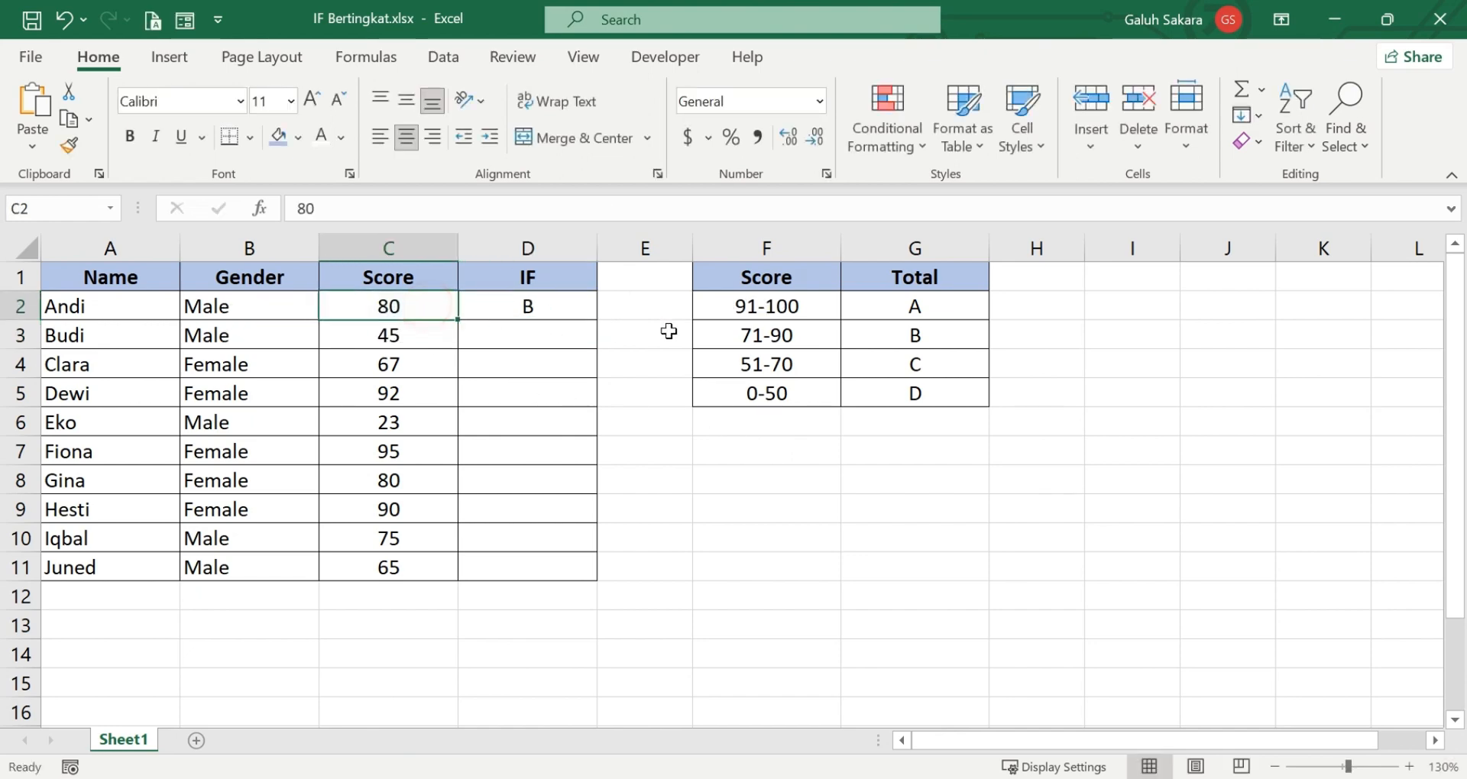
pyautogui.click(779, 335)
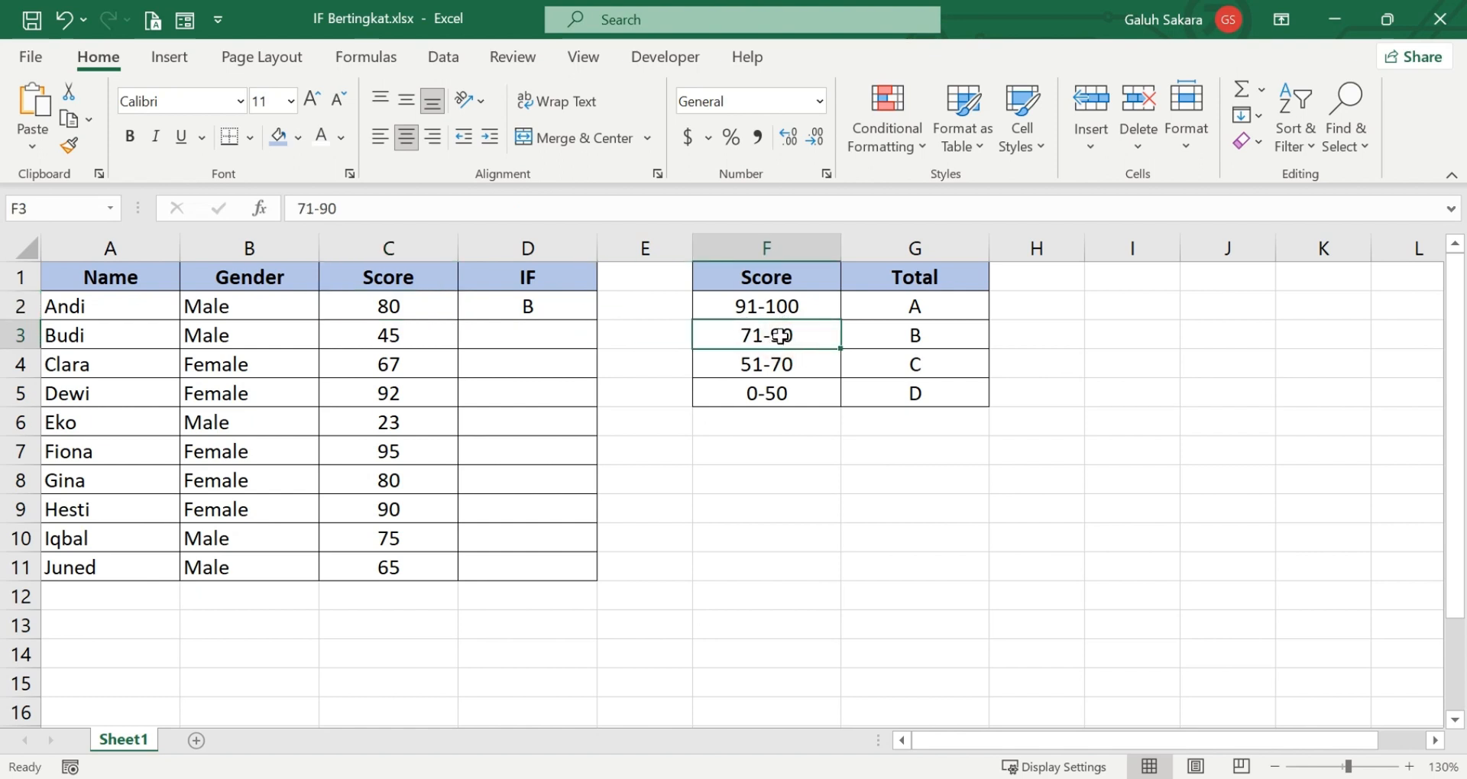
pyautogui.moveTo(780, 334); pyautogui.dragTo(861, 337)
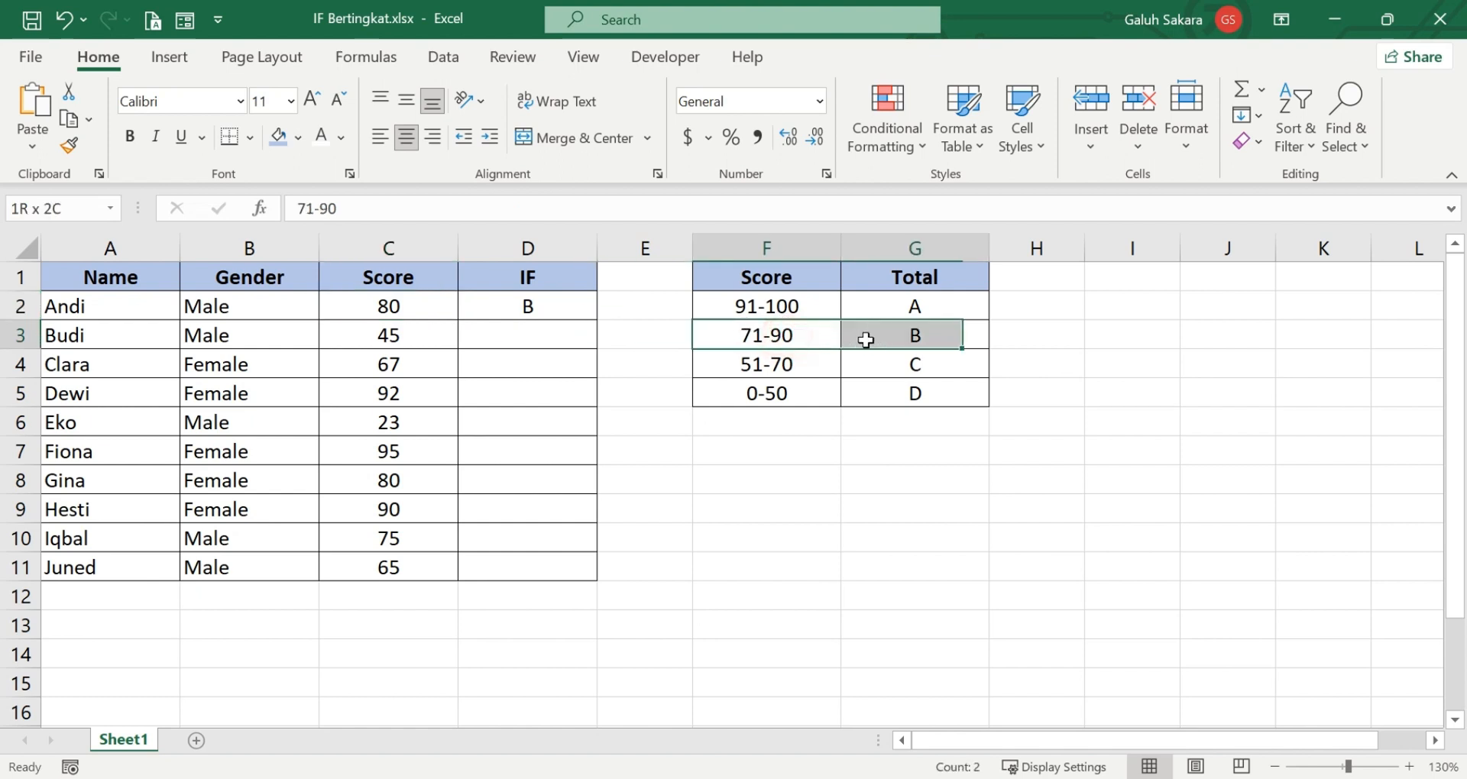
pyautogui.click(430, 316)
# Fill the nested IF formula from D2 down through D11 to grade the remaining students.
pyautogui.click(540, 316)
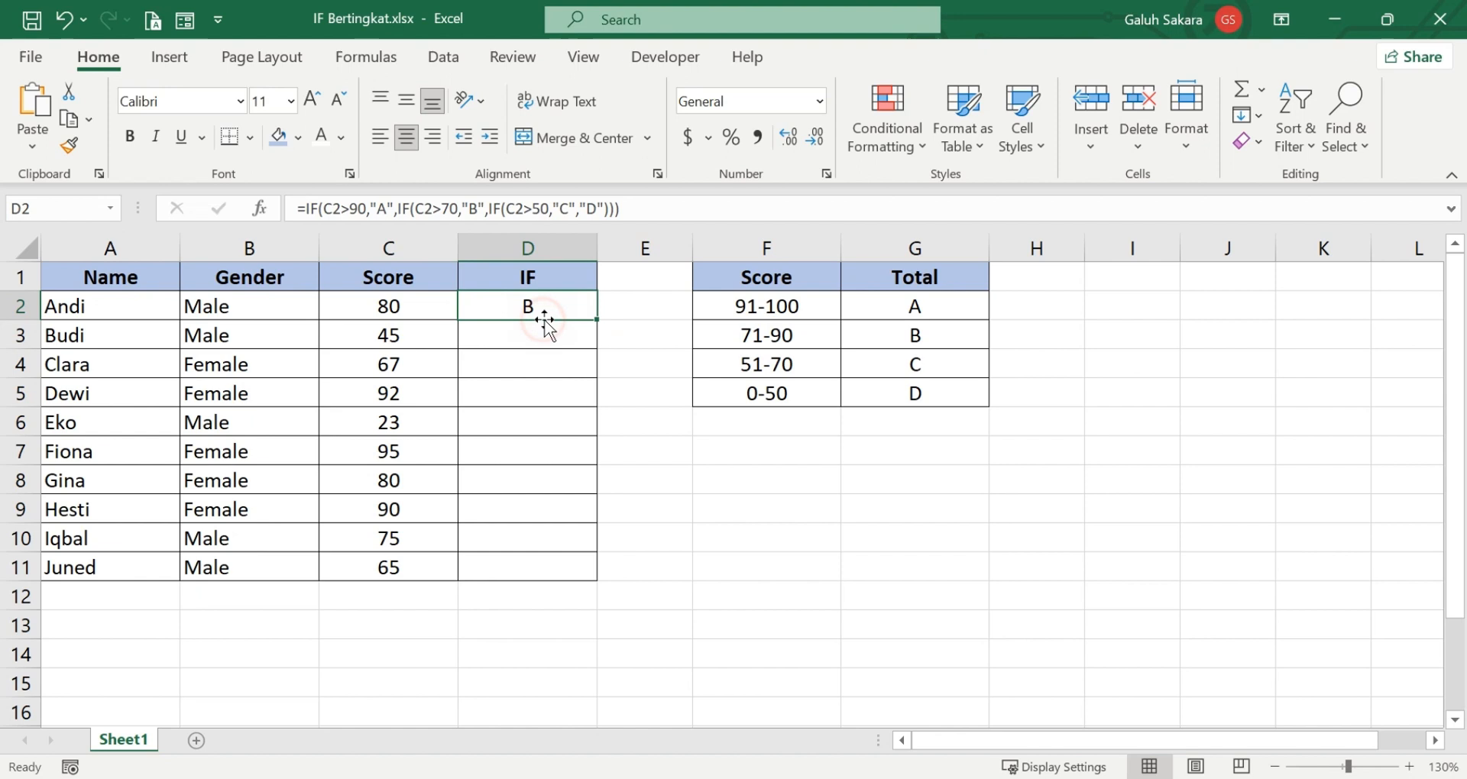
pyautogui.doubleClick(594, 320)
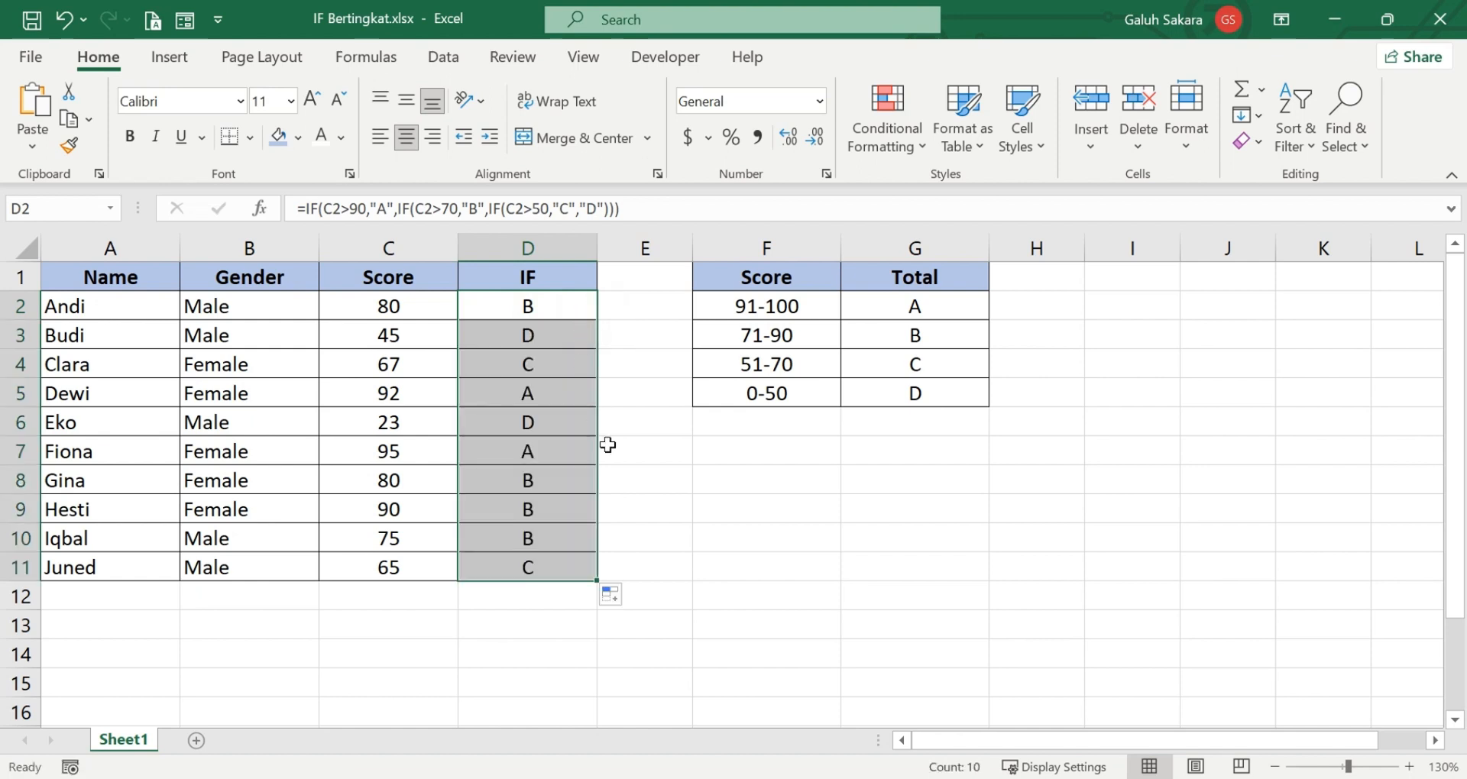
pyautogui.click(622, 474)
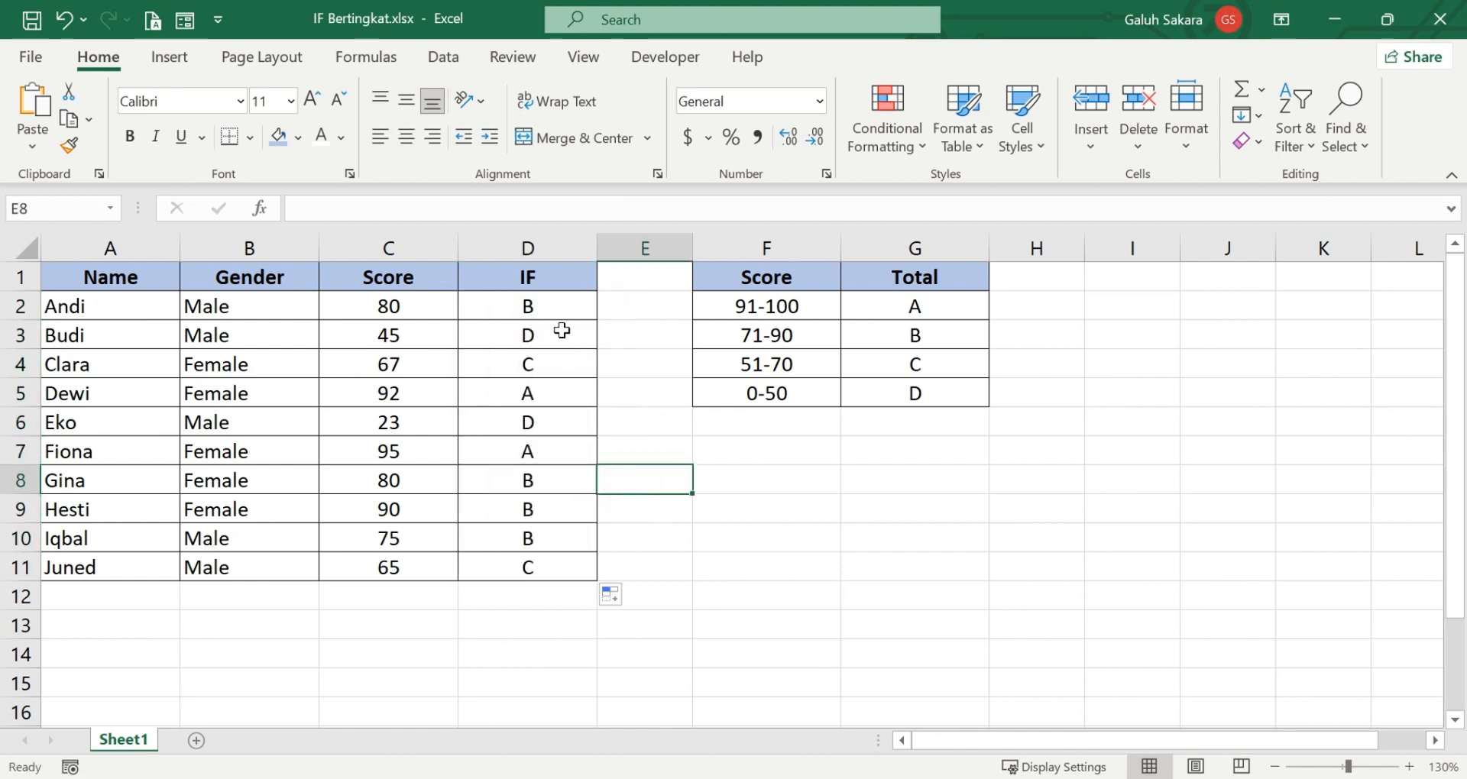
# Review the grades in D2:D11 against the scores in column C and the score ranges, and inspect the formula in D2.
pyautogui.moveTo(558, 310); pyautogui.dragTo(528, 567)
pyautogui.click(548, 630)
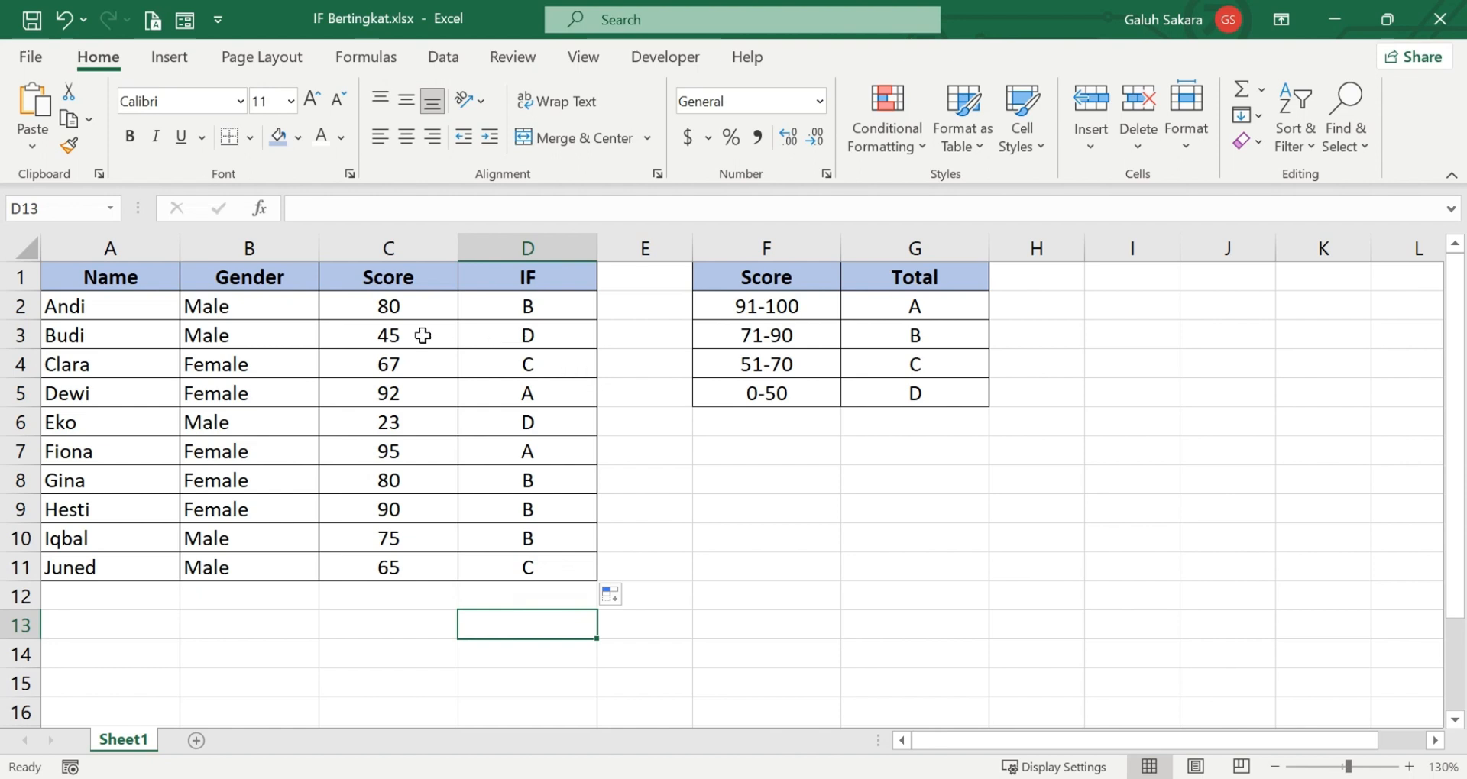
pyautogui.click(397, 369)
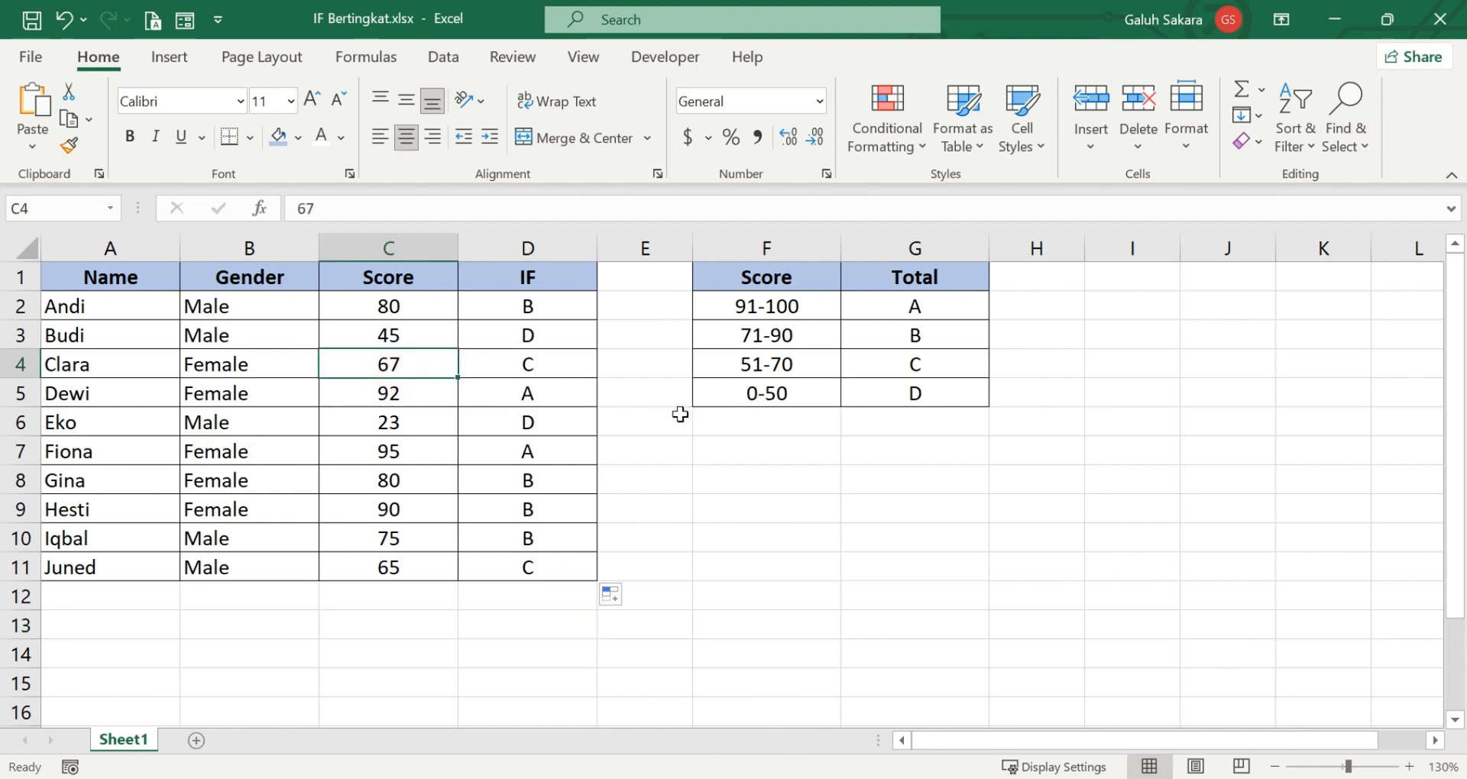
pyautogui.click(579, 311)
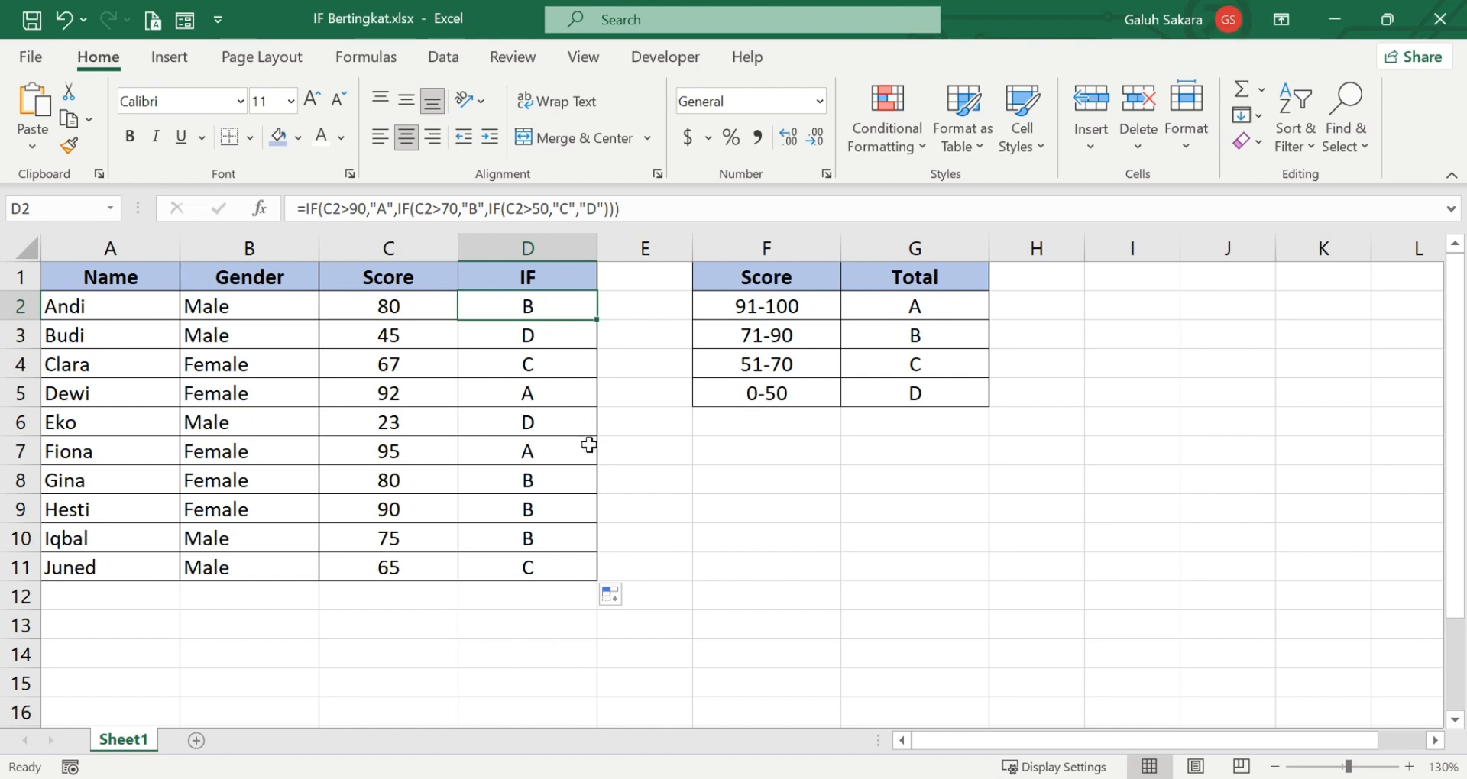
pyautogui.click(461, 778)
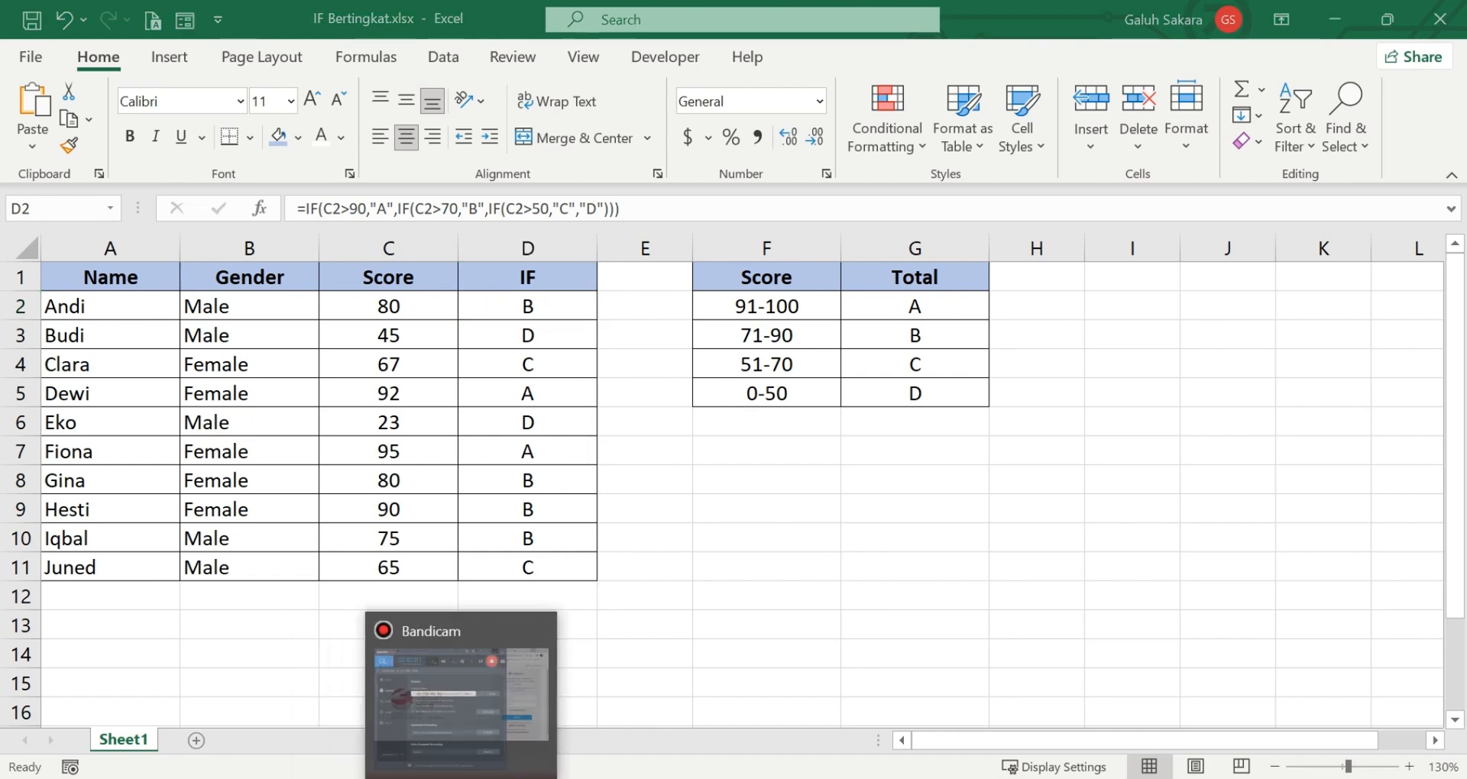